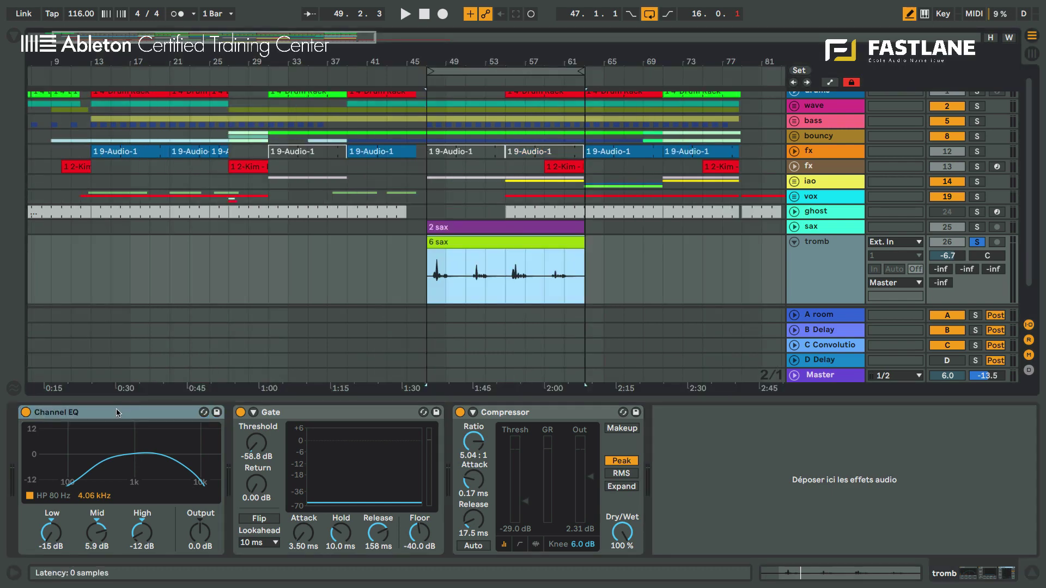
# Review the Channel EQ, Gate and Compressor on the tromb track and play its clip from bar 47
pyautogui.click(116, 413)
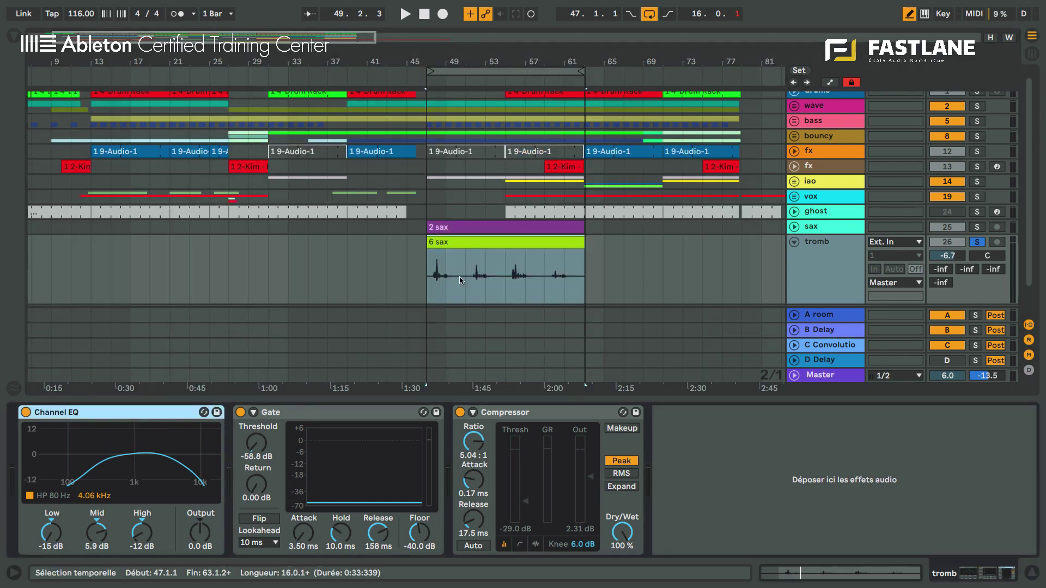
pyautogui.click(457, 242)
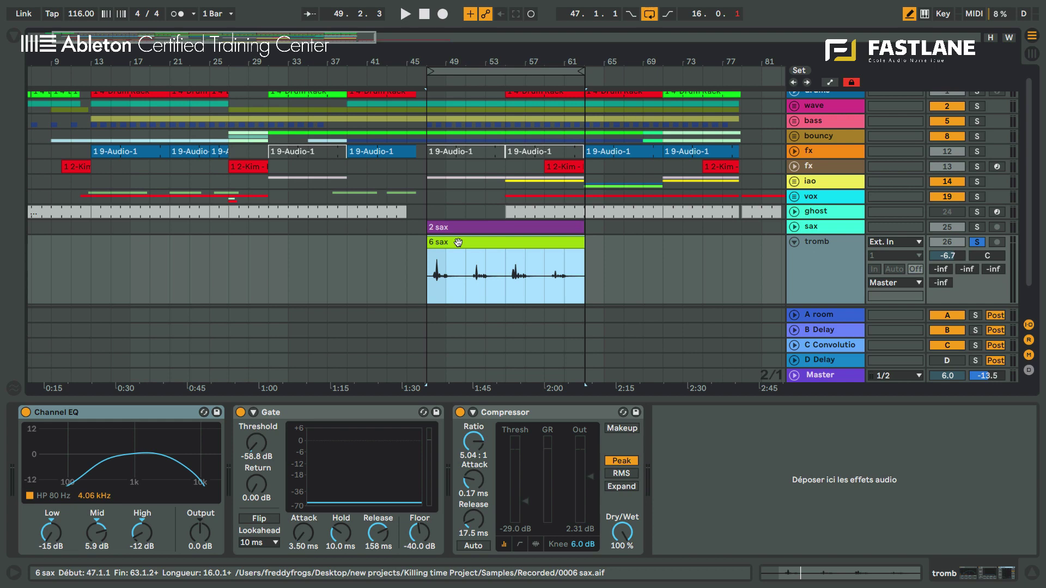
pyautogui.click(134, 413)
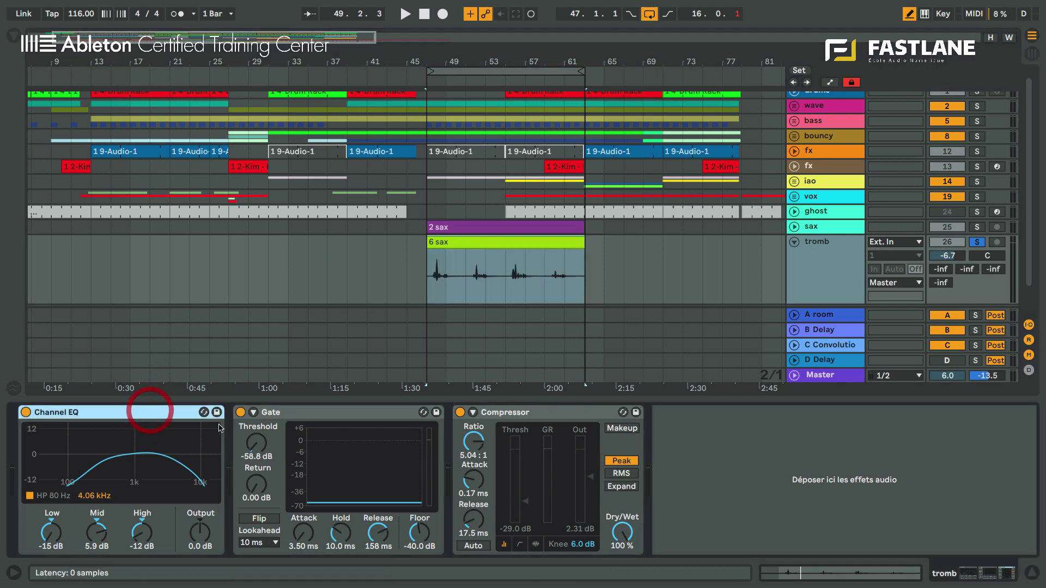
pyautogui.click(308, 414)
pyautogui.click(485, 414)
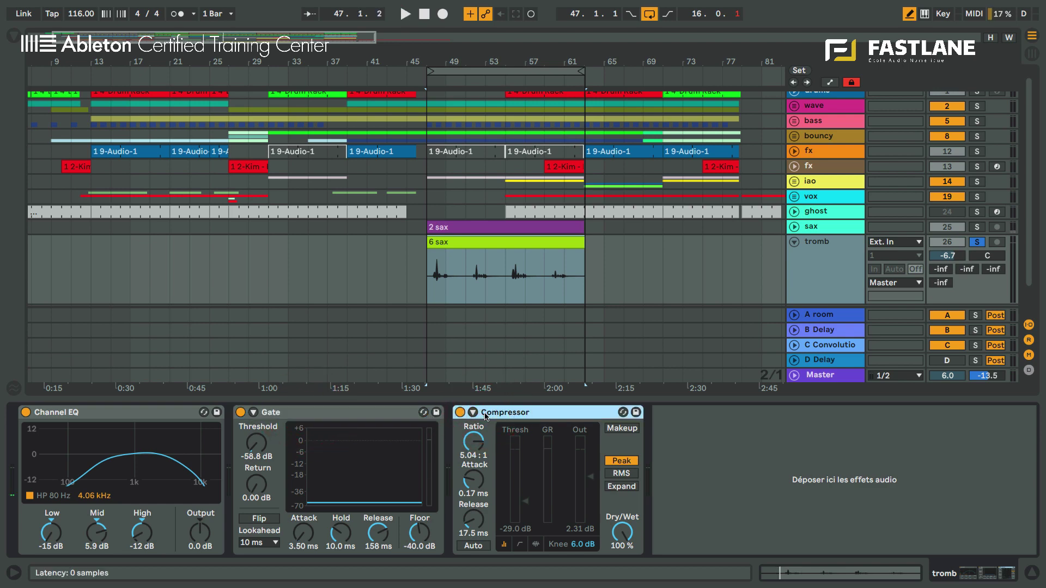
pyautogui.press('space')
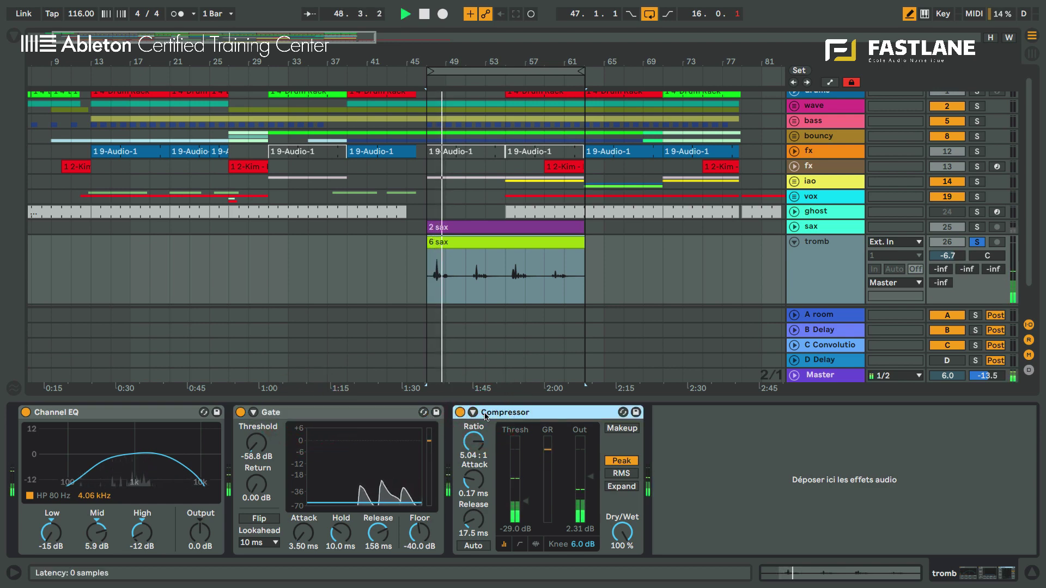
pyautogui.press('space')
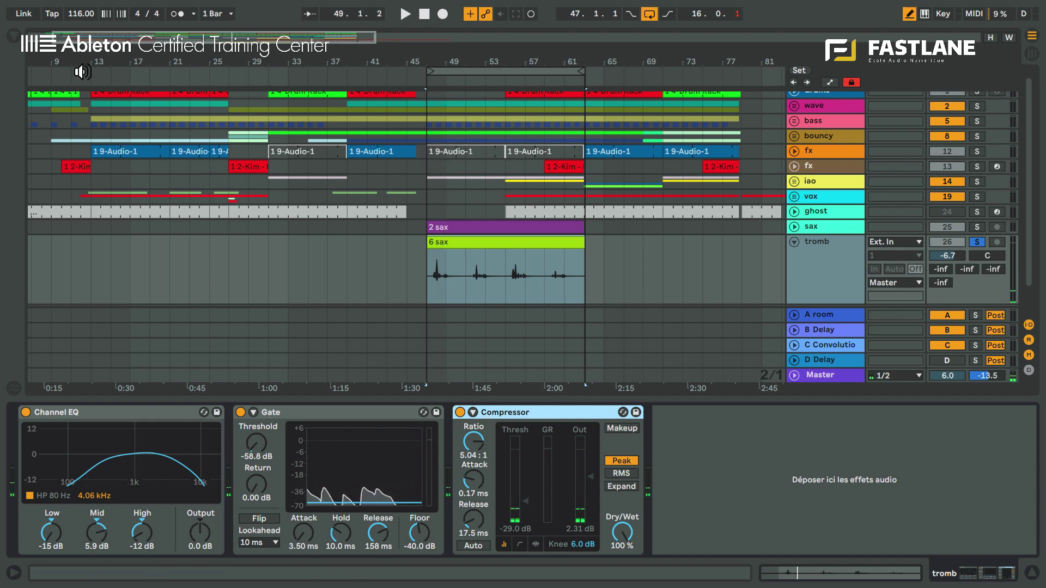
# Add the Delay audio effect after the Compressor on the tromb track and hide the browser
pyautogui.click(17, 42)
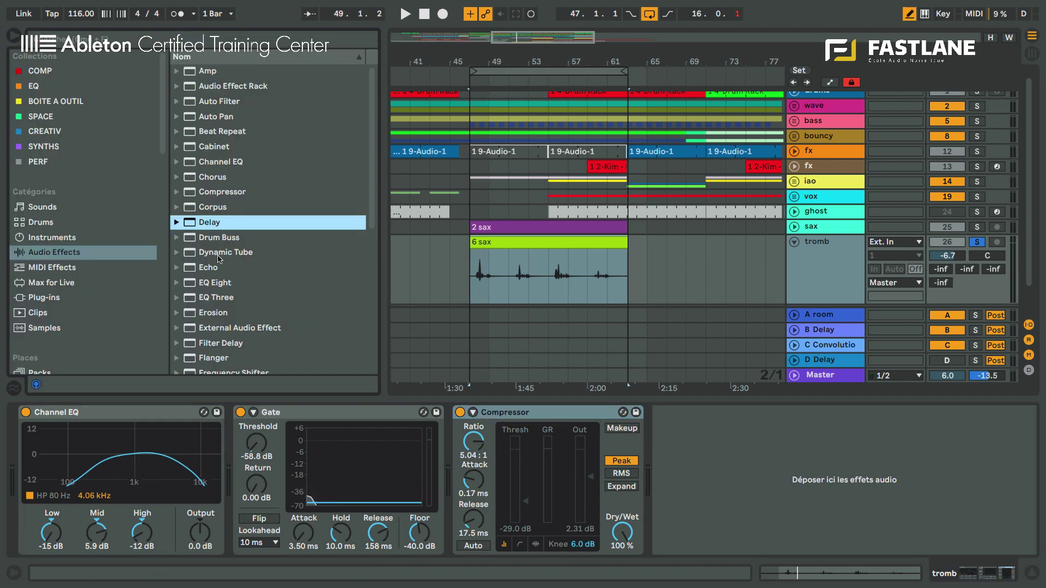
pyautogui.doubleClick(212, 223)
pyautogui.click(14, 38)
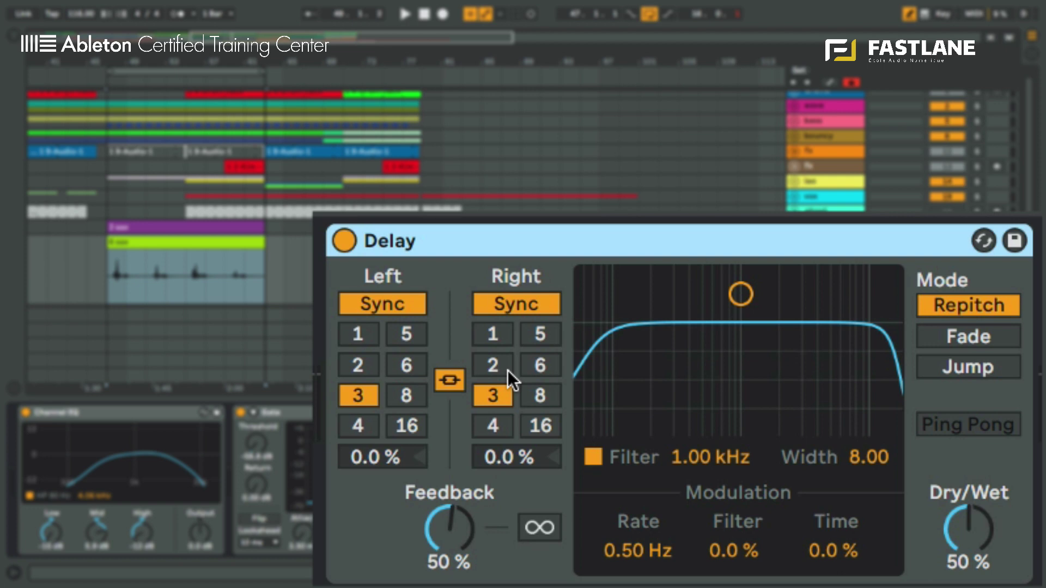
# Try Ping Pong on the Delay and switch it off again
pyautogui.click(449, 377)
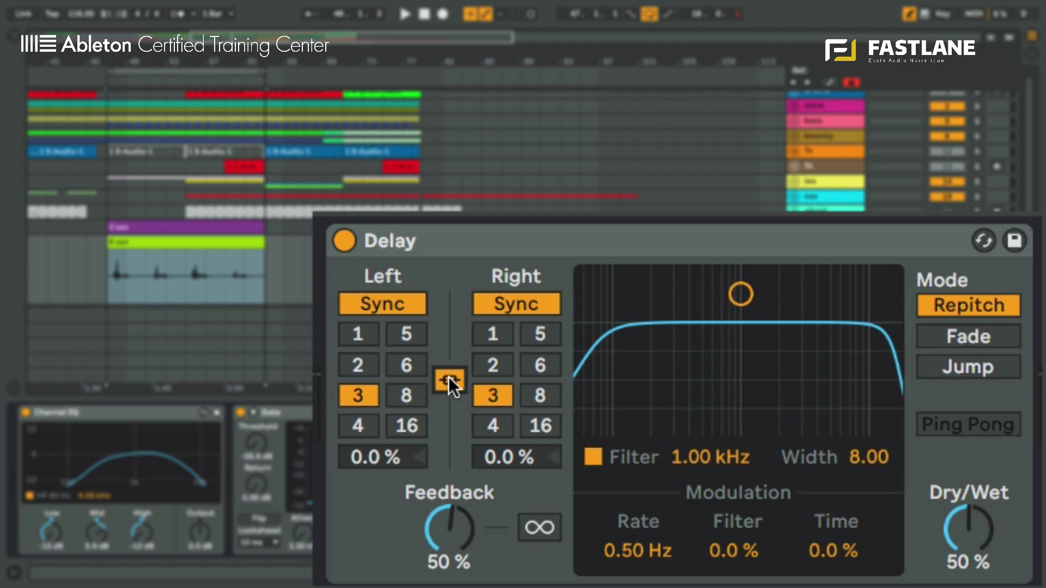
pyautogui.click(963, 419)
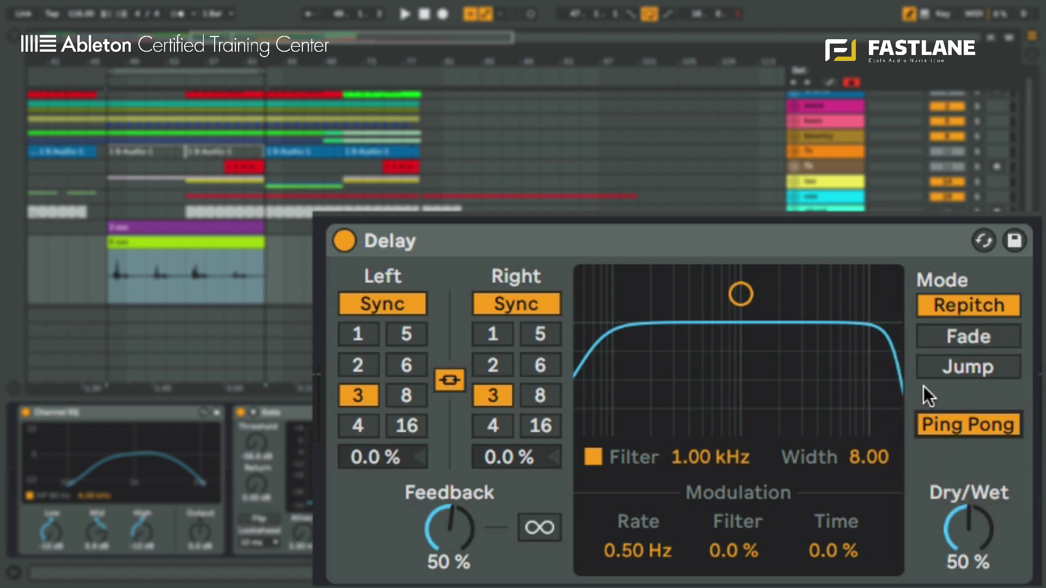
pyautogui.click(948, 425)
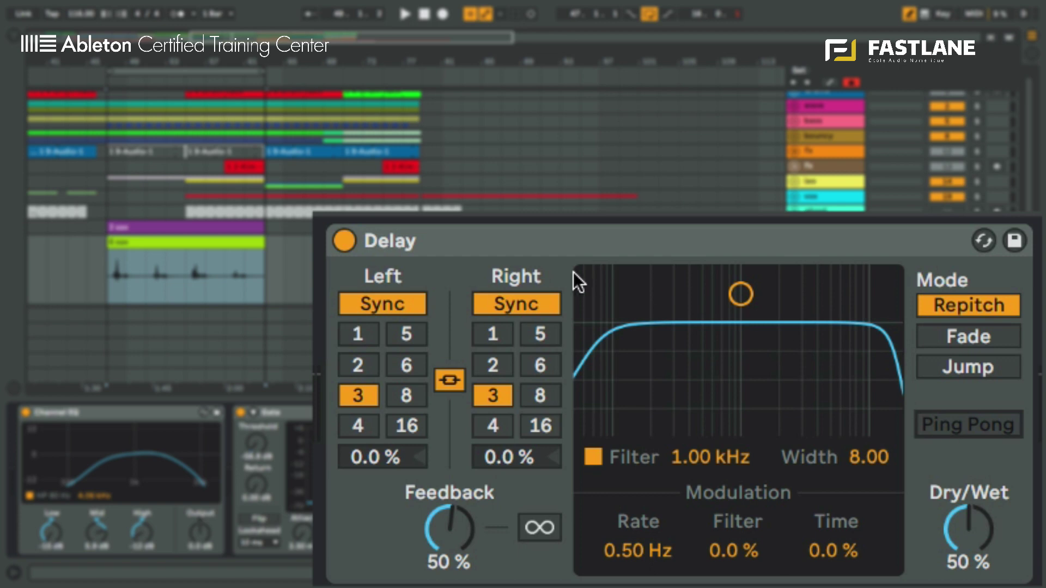
pyautogui.click(518, 234)
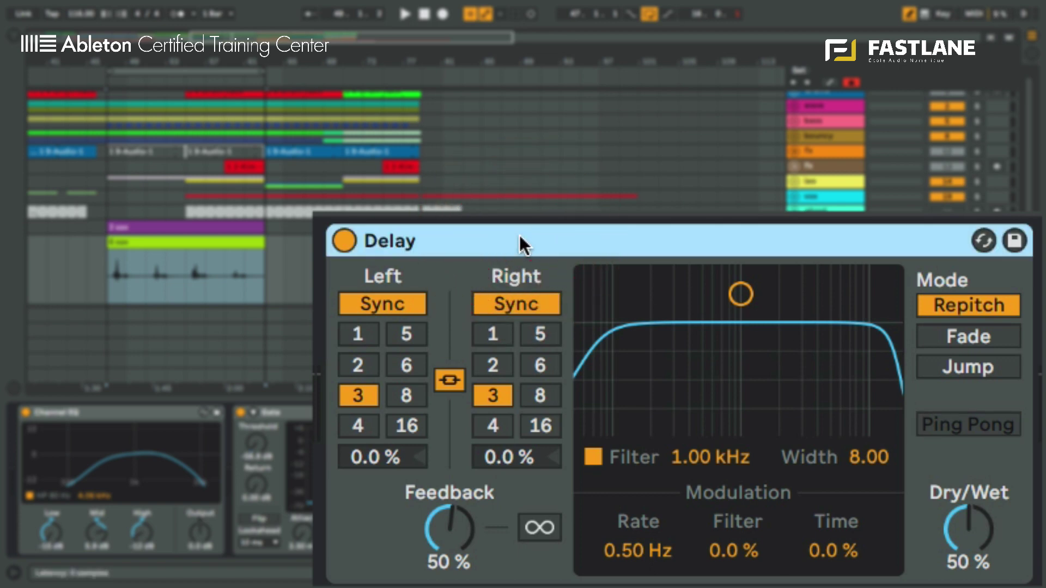
# Try the Delay in Time mode with a 30 ms delay time and return it to Sync
pyautogui.click(372, 301)
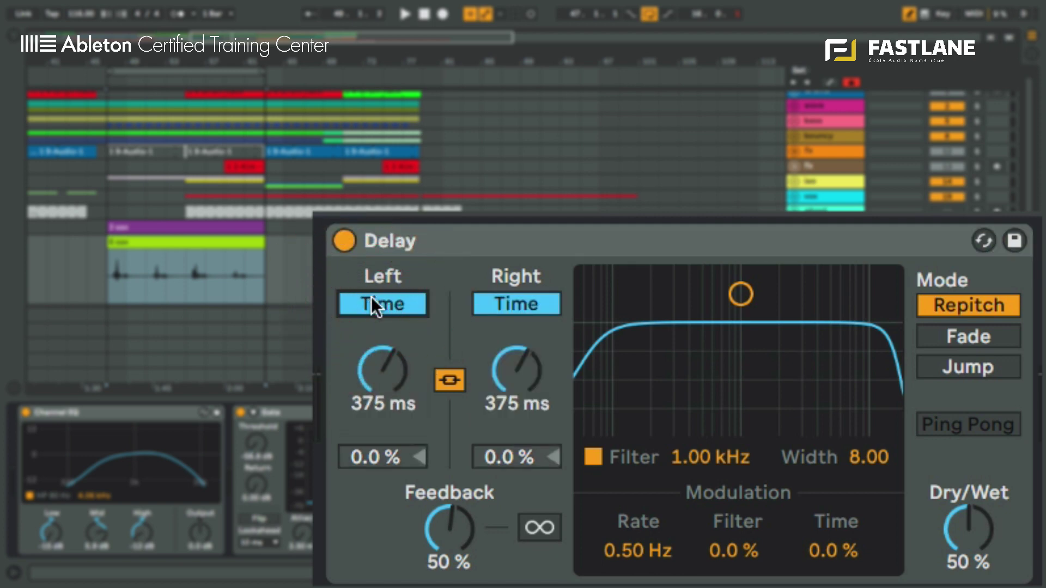
pyautogui.click(372, 301)
pyautogui.click(371, 296)
pyautogui.moveTo(381, 377); pyautogui.dragTo(385, 414)
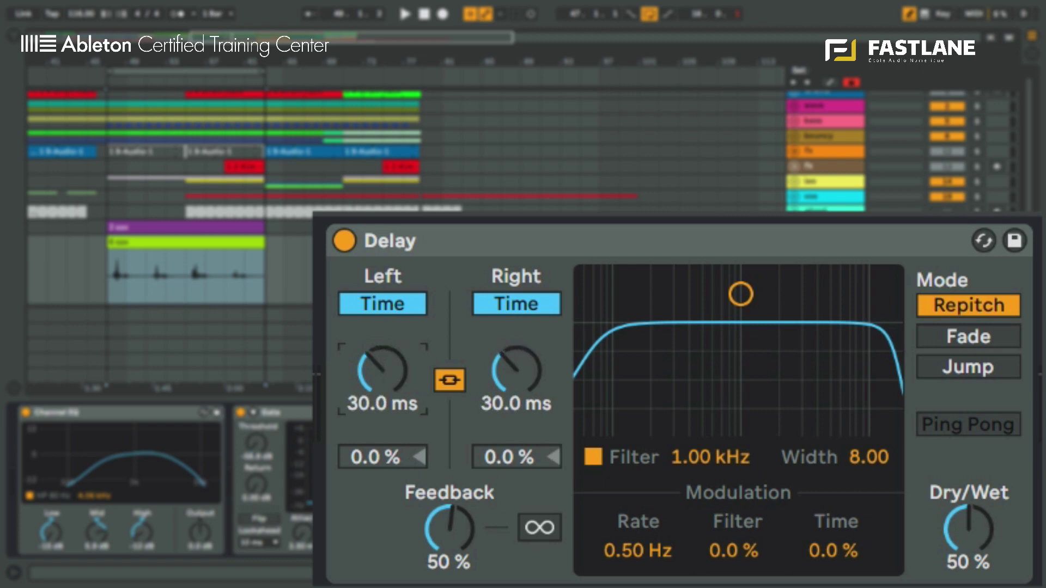
pyautogui.click(383, 303)
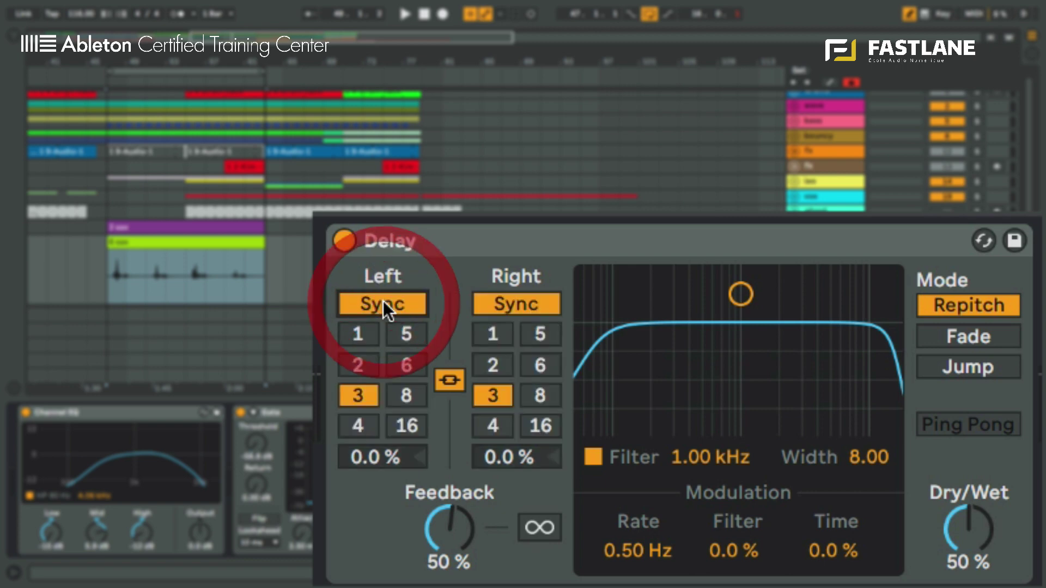
# Try different synced divisions on the linked Delay channels, choose 2, and play the clip to hear it
pyautogui.click(361, 331)
pyautogui.click(404, 330)
pyautogui.click(359, 334)
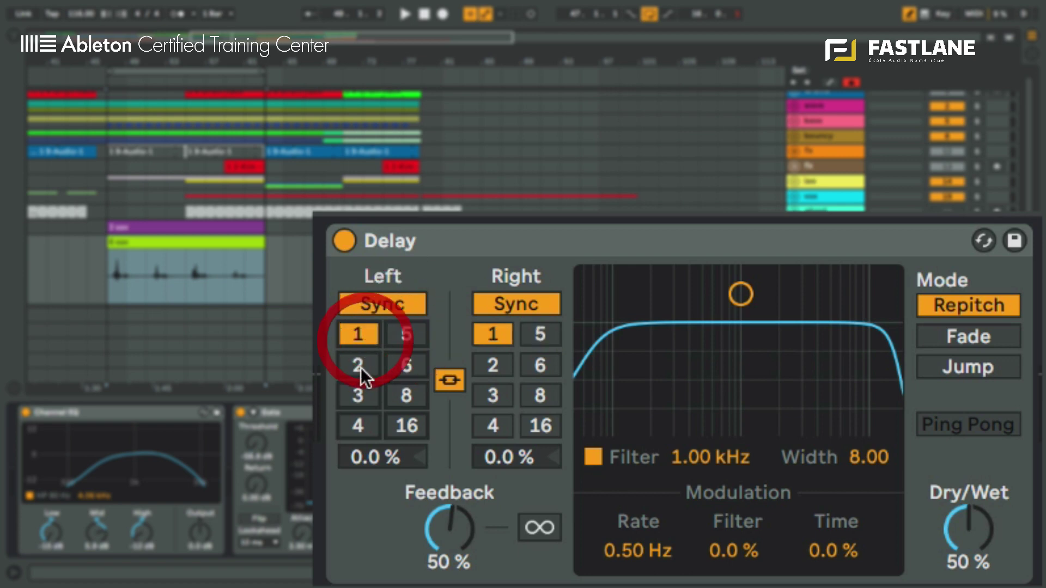
pyautogui.click(401, 418)
pyautogui.click(352, 325)
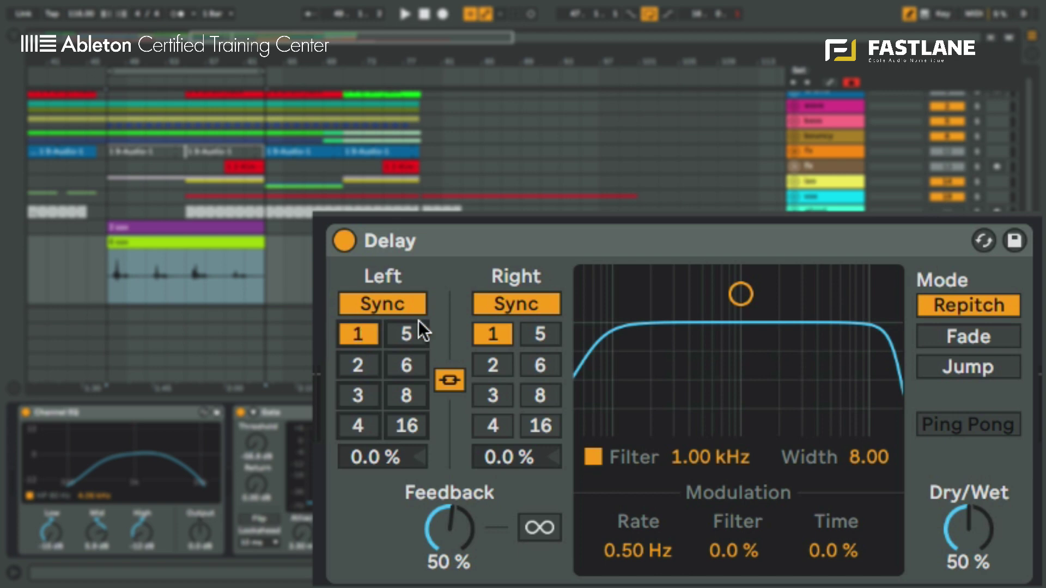
pyautogui.click(482, 361)
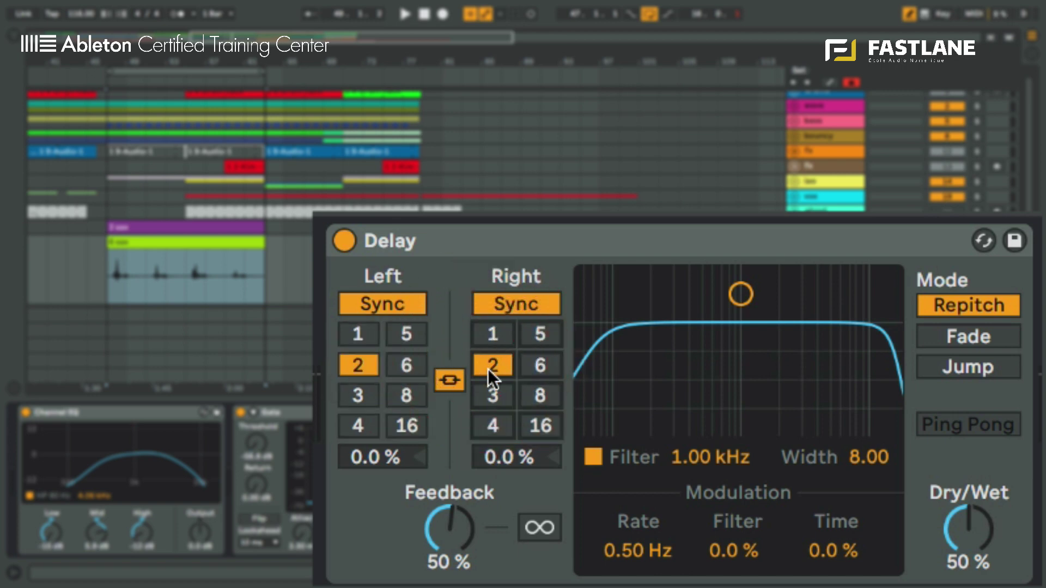
pyautogui.press('space')
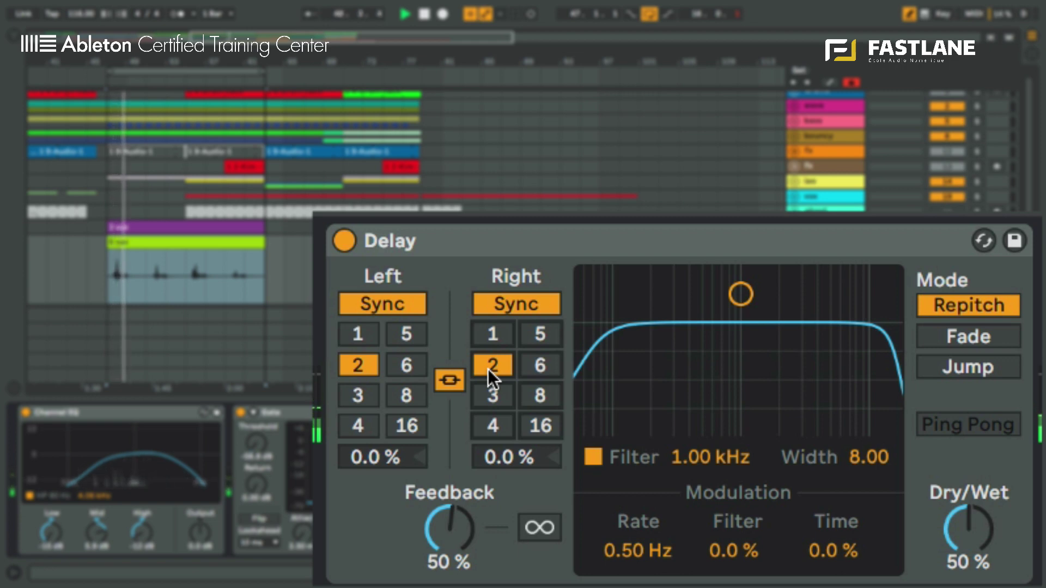
pyautogui.press('space')
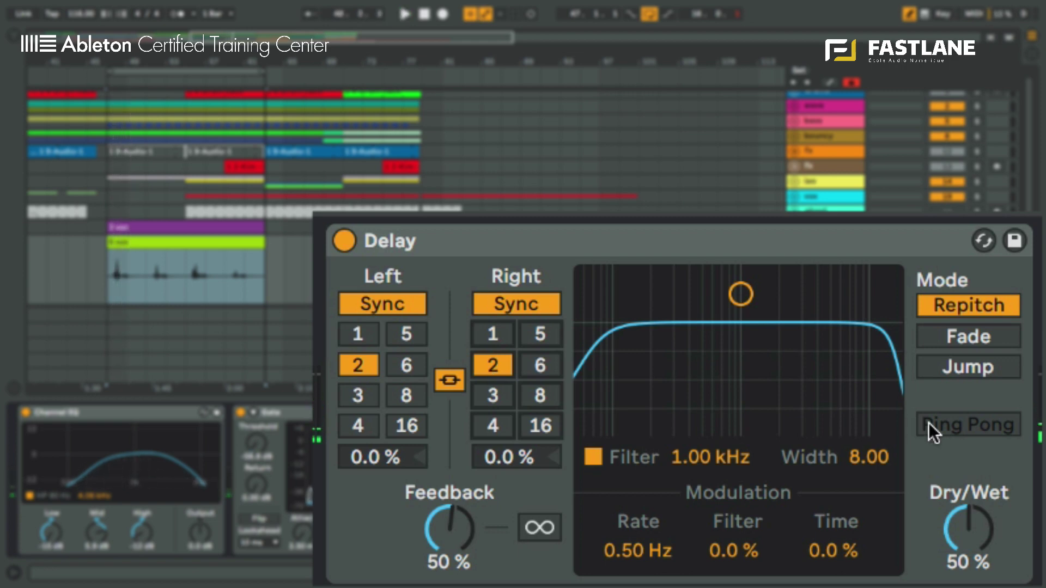
# Enable Ping Pong on the Delay and play the clip to hear the echoes alternate
pyautogui.click(952, 424)
pyautogui.press('space')
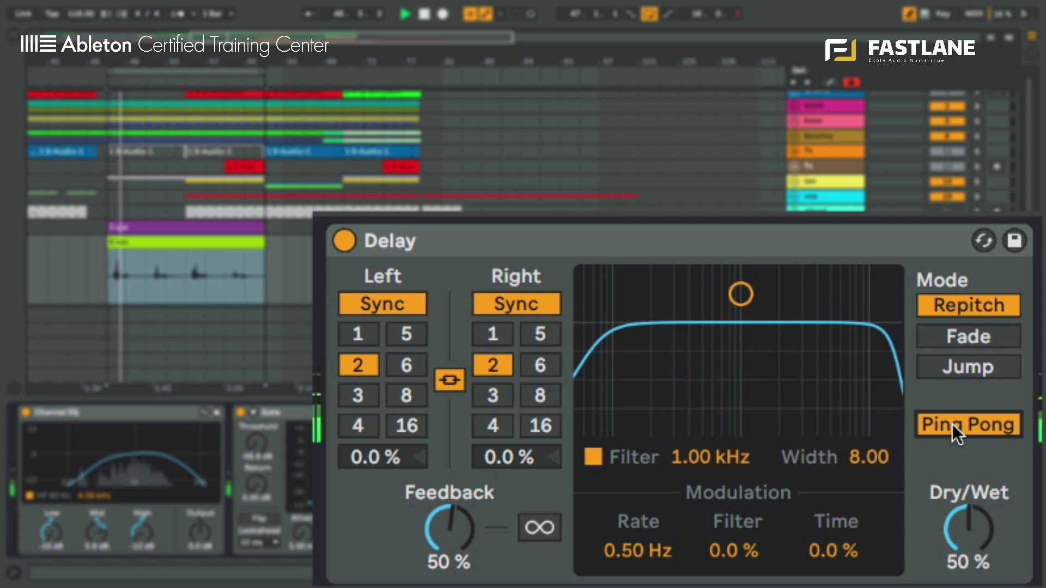
pyautogui.press('space')
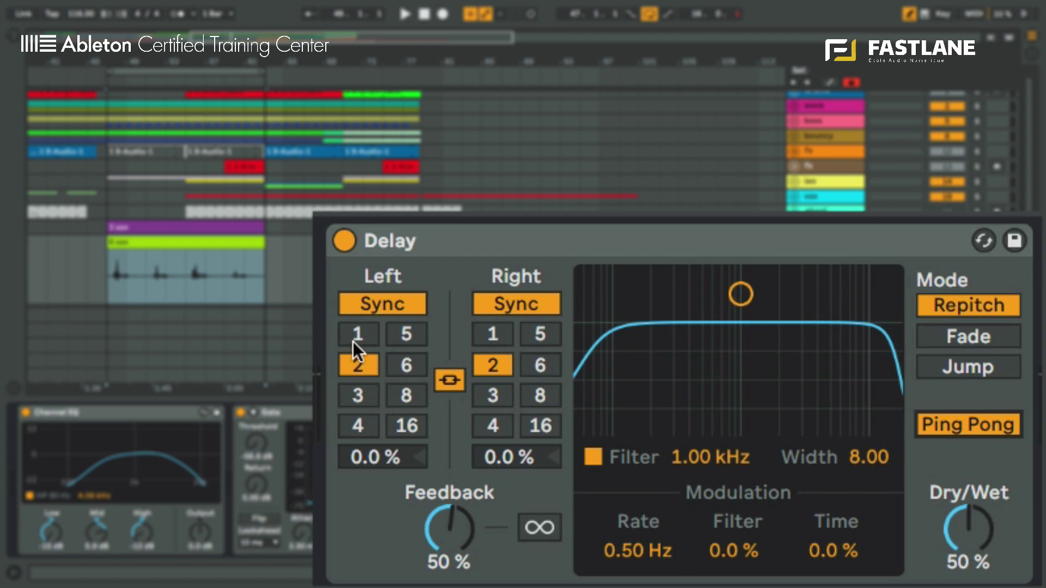
# Unlink the Delay's channels, set the left division to 2 and the right to 6, and play the clip
pyautogui.click(403, 362)
pyautogui.click(400, 334)
pyautogui.click(532, 401)
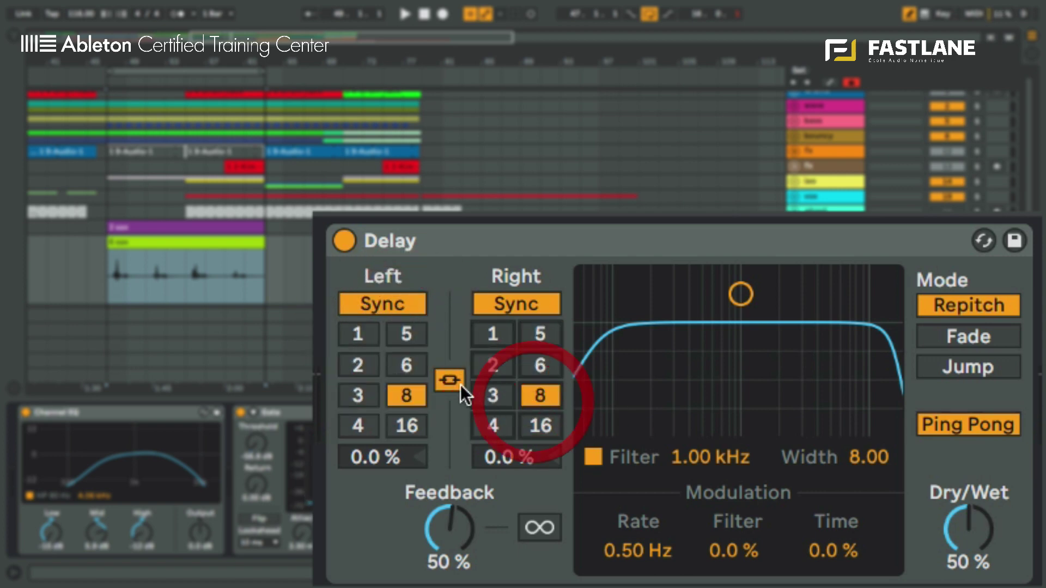
pyautogui.click(456, 382)
pyautogui.click(455, 381)
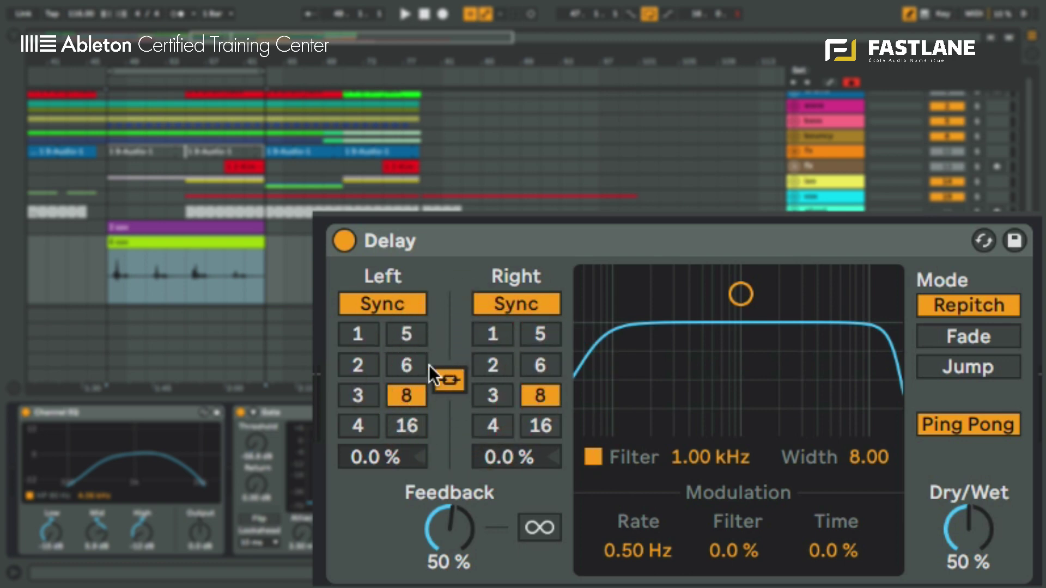
pyautogui.click(444, 381)
pyautogui.click(357, 364)
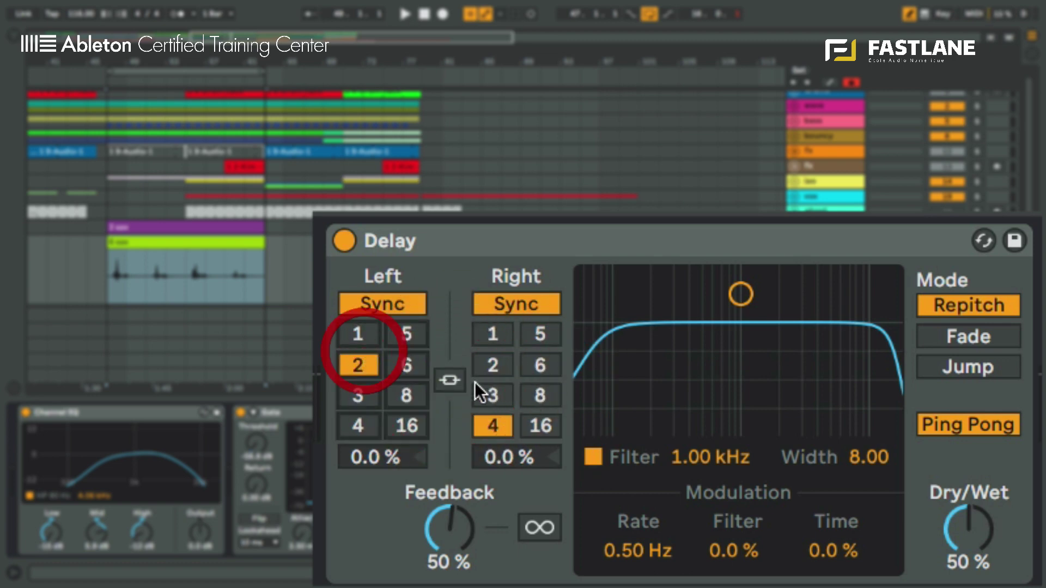
pyautogui.click(539, 365)
pyautogui.press('space')
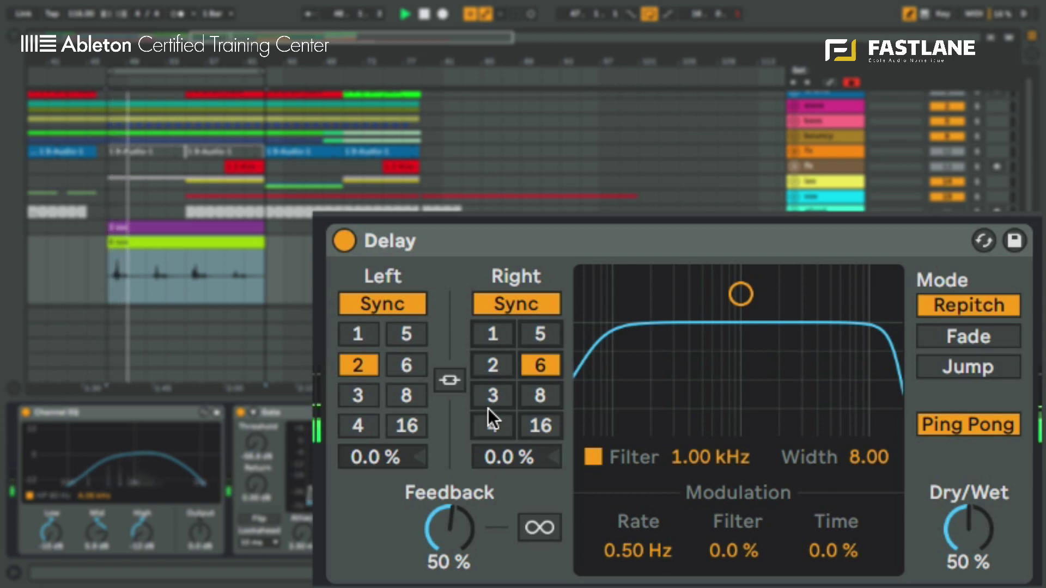
pyautogui.press('space')
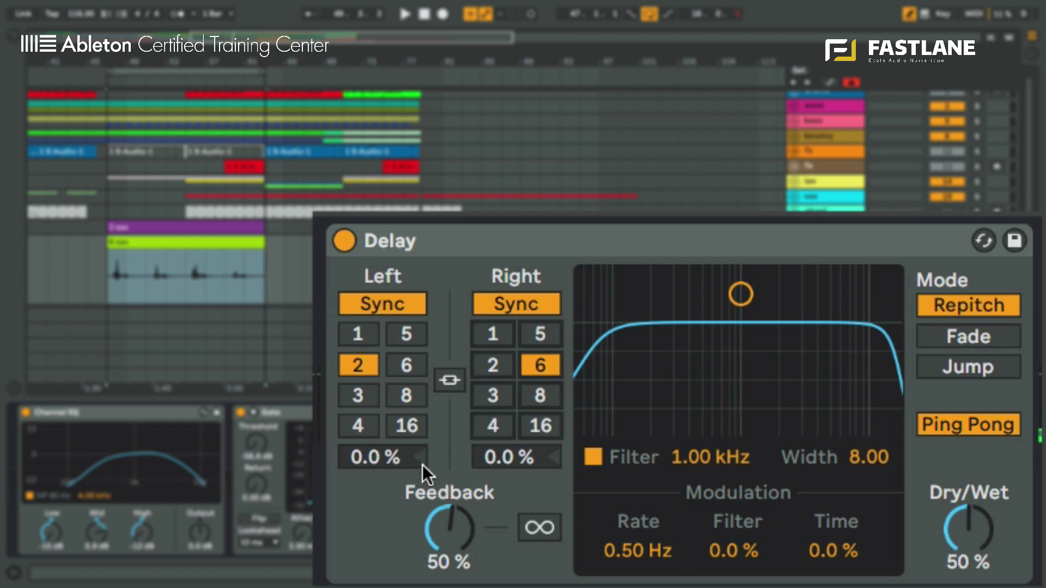
# Try left channel delay offsets of 33% and -33%, then reset the offset to 0% with division 2 selected
pyautogui.moveTo(381, 457)
pyautogui.mouseDown()
pyautogui.moveTo(382, 442)
pyautogui.moveTo(408, 455)
pyautogui.moveTo(391, 453)
pyautogui.moveTo(392, 474)
pyautogui.mouseUp()
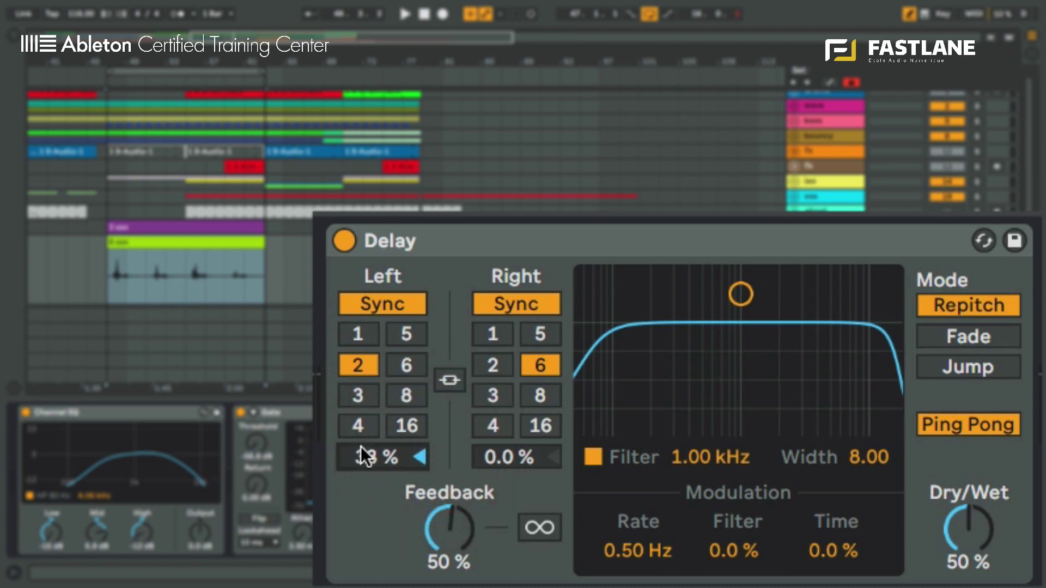
pyautogui.click(360, 393)
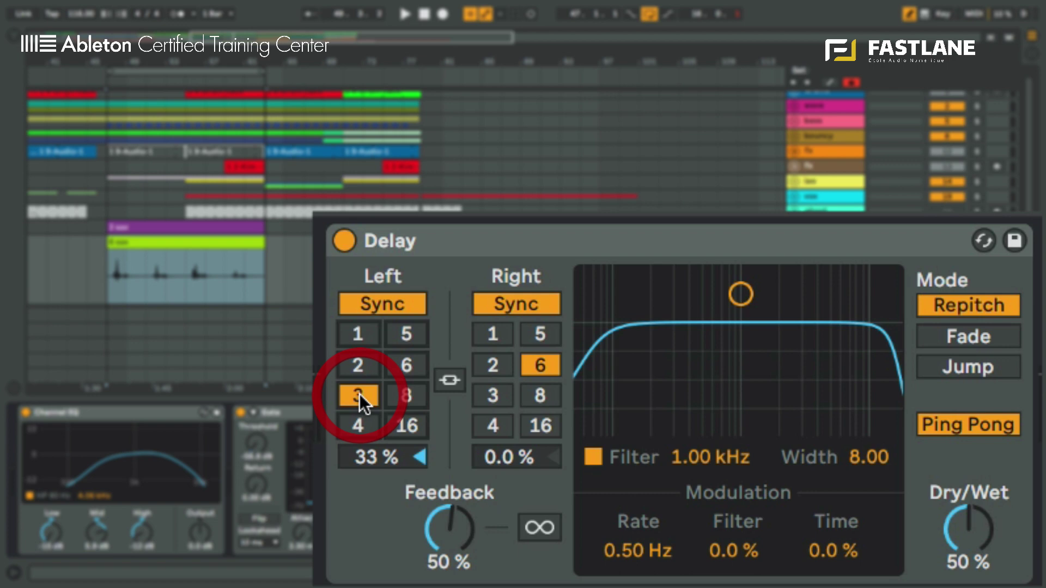
pyautogui.click(352, 367)
pyautogui.moveTo(358, 446); pyautogui.dragTo(371, 464)
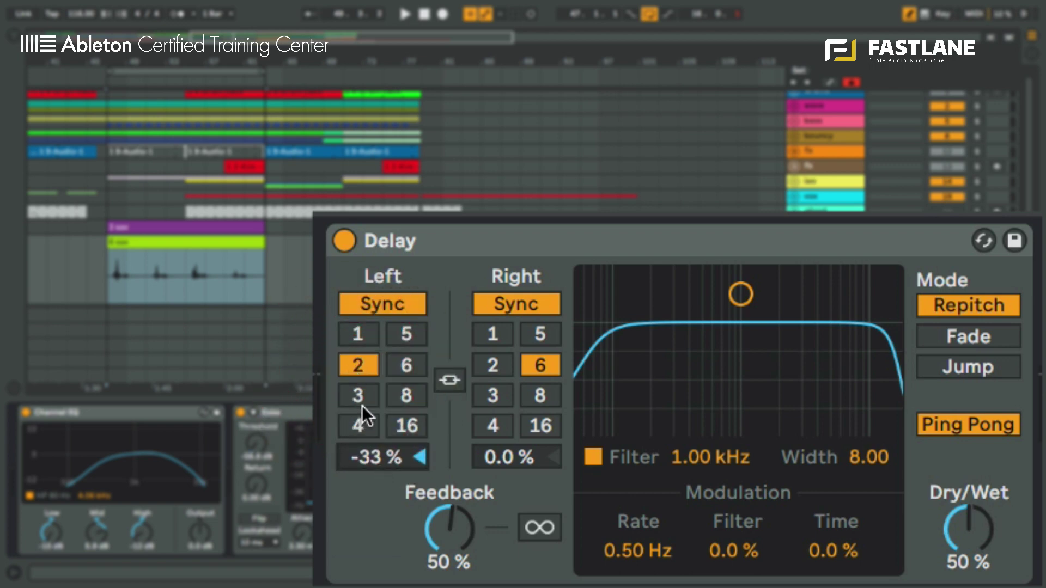
pyautogui.click(355, 331)
pyautogui.click(357, 365)
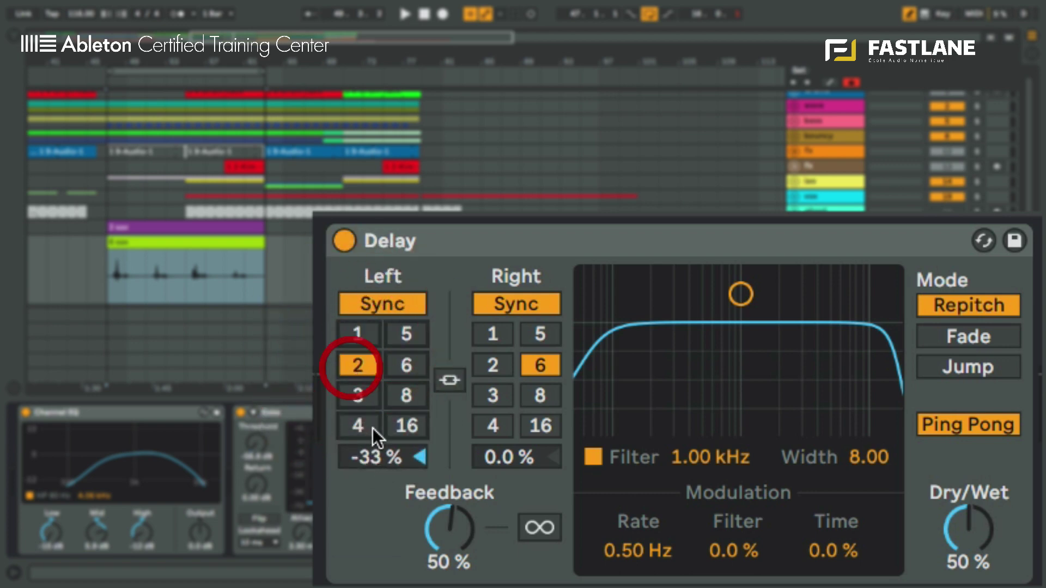
pyautogui.moveTo(376, 458); pyautogui.dragTo(403, 461)
pyautogui.click(421, 456)
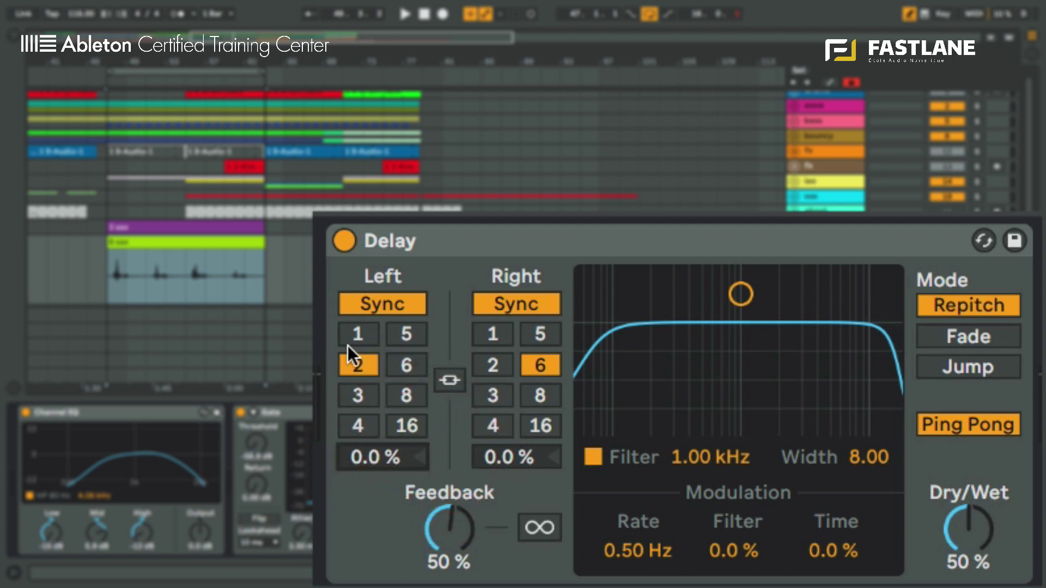
# Set the Delay's feedback to 63% and briefly switch the infinite feedback on and off
pyautogui.moveTo(440, 538)
pyautogui.mouseDown()
pyautogui.moveTo(440, 525)
pyautogui.moveTo(442, 541)
pyautogui.mouseUp()
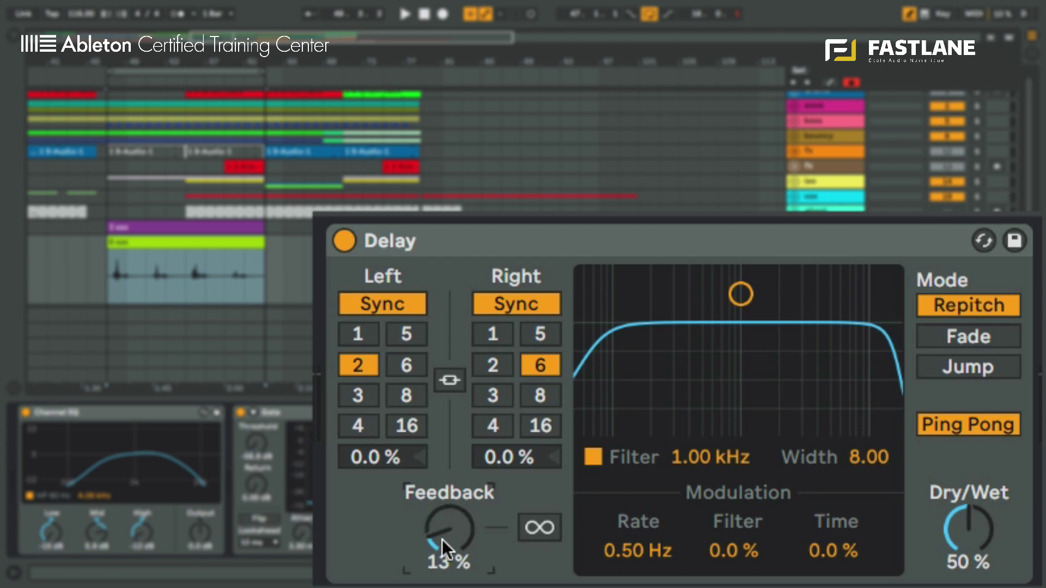
pyautogui.moveTo(442, 539); pyautogui.dragTo(442, 485)
pyautogui.click(544, 522)
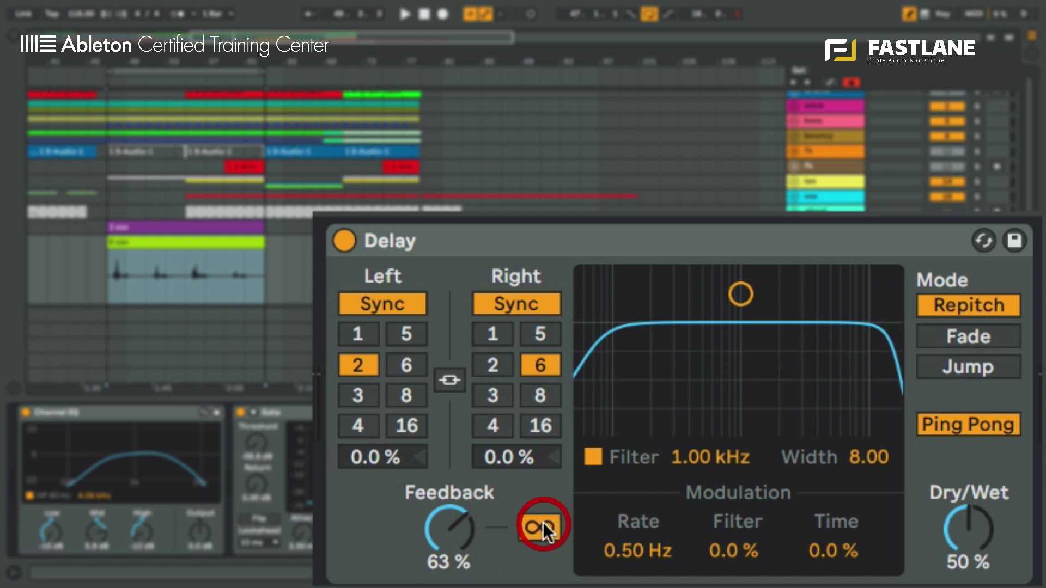
pyautogui.click(544, 522)
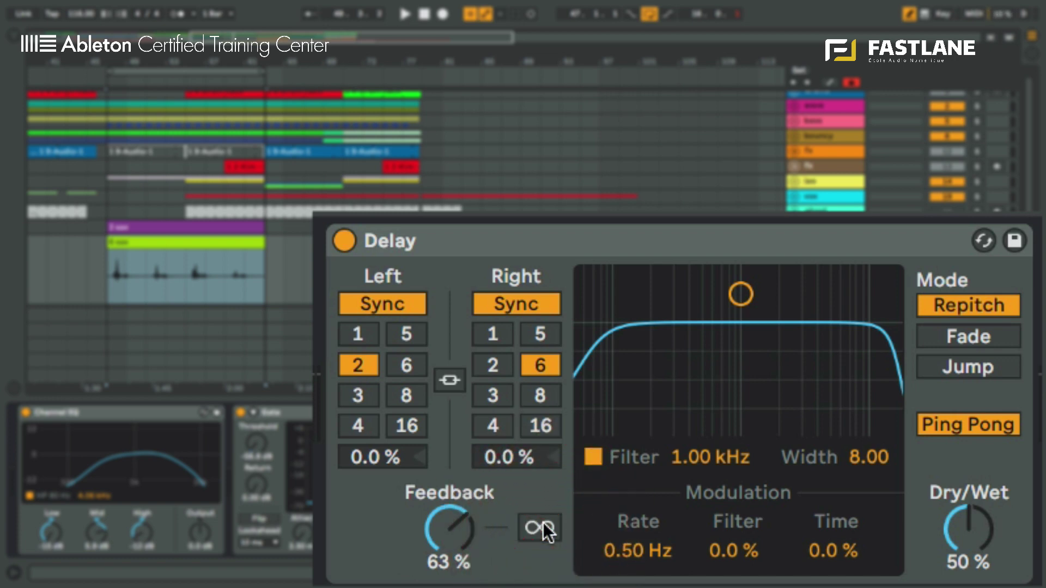
# Play the clip with the Delay's infinite feedback switched on, stop playback and switch infinite feedback off
pyautogui.press('space')
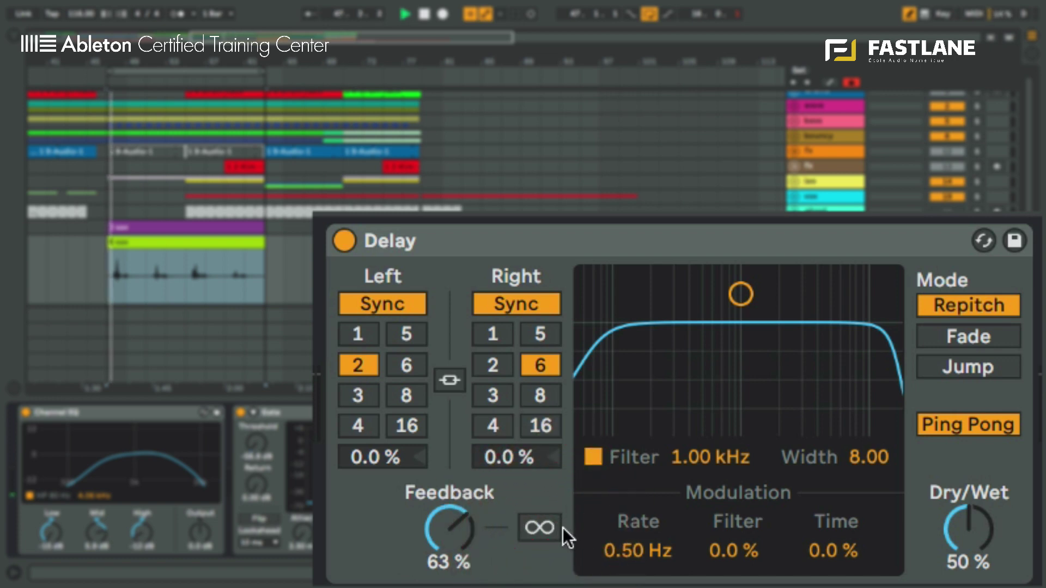
pyautogui.click(541, 525)
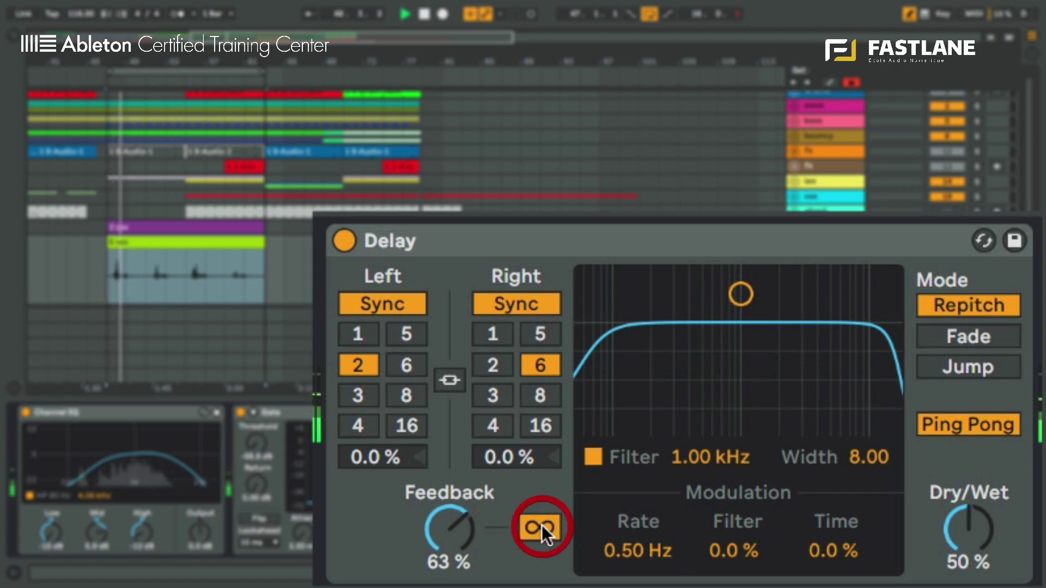
pyautogui.press('space')
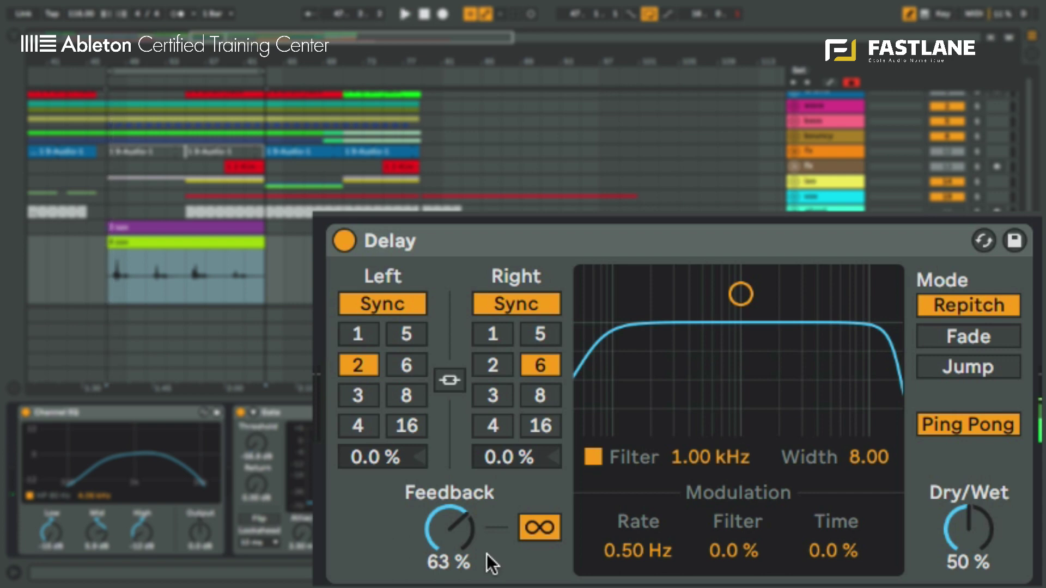
pyautogui.click(530, 528)
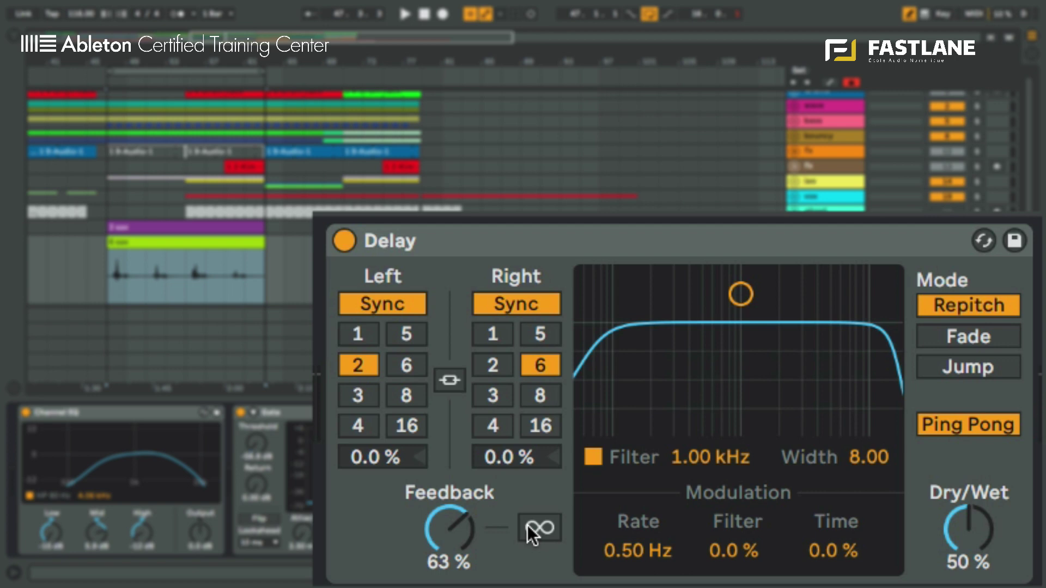
# Cycle the Delay through the Fade and Jump modes and return it to Repitch
pyautogui.click(965, 329)
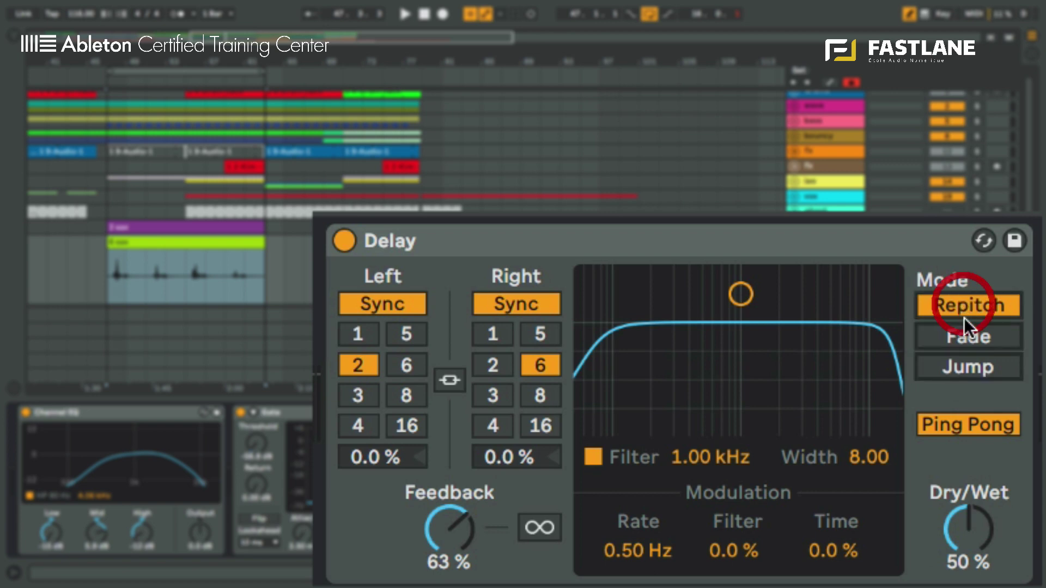
pyautogui.click(966, 364)
pyautogui.click(957, 306)
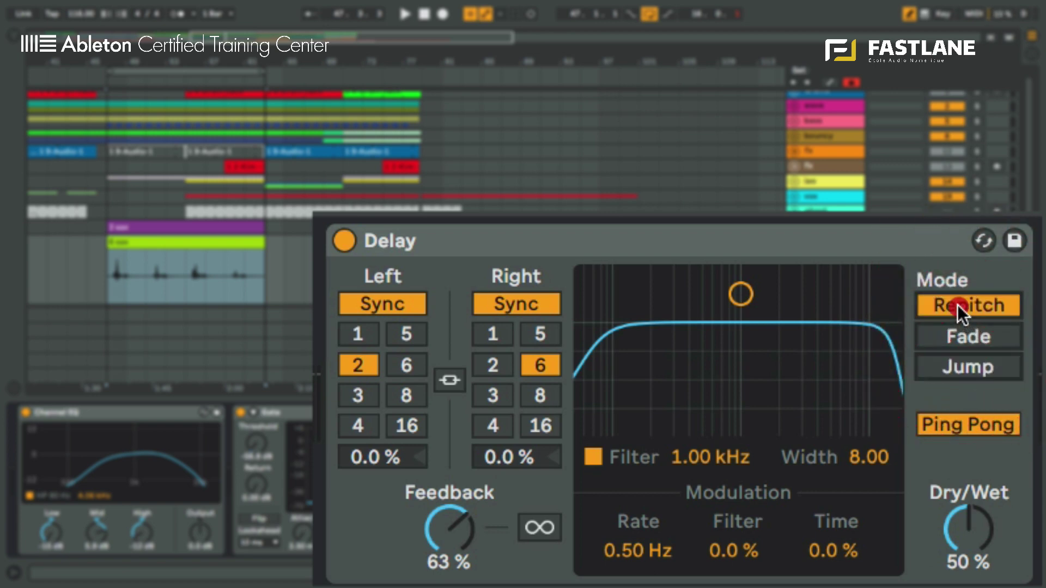
pyautogui.click(959, 335)
pyautogui.click(960, 362)
pyautogui.click(956, 305)
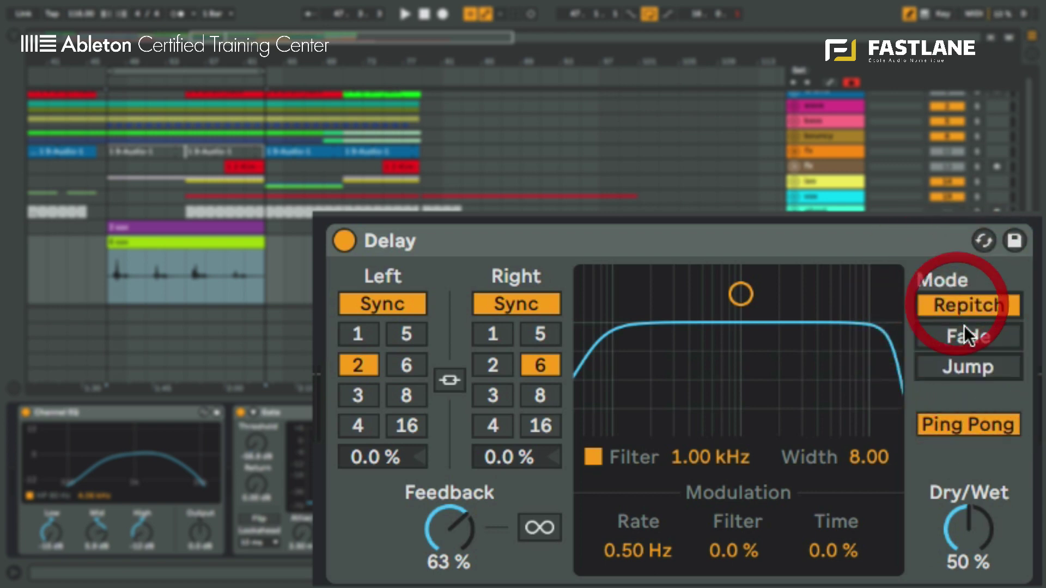
pyautogui.click(964, 335)
pyautogui.click(969, 365)
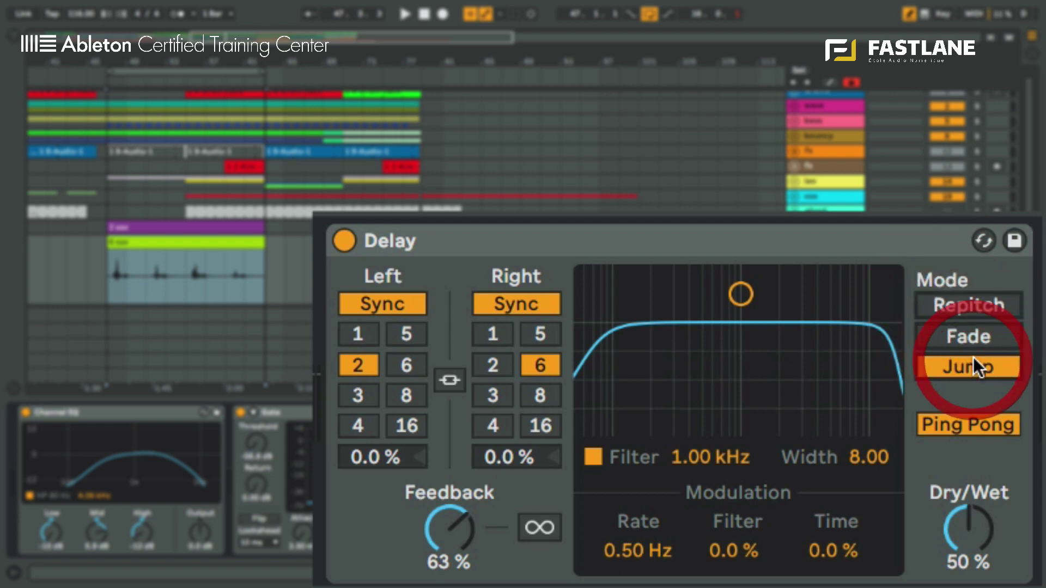
pyautogui.rightClick(782, 240)
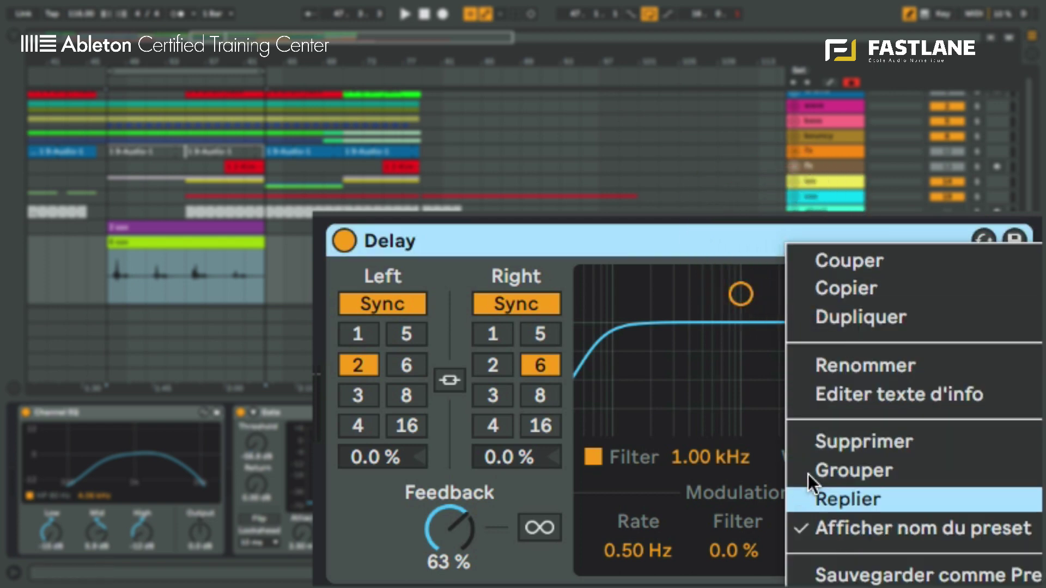
pyautogui.click(691, 243)
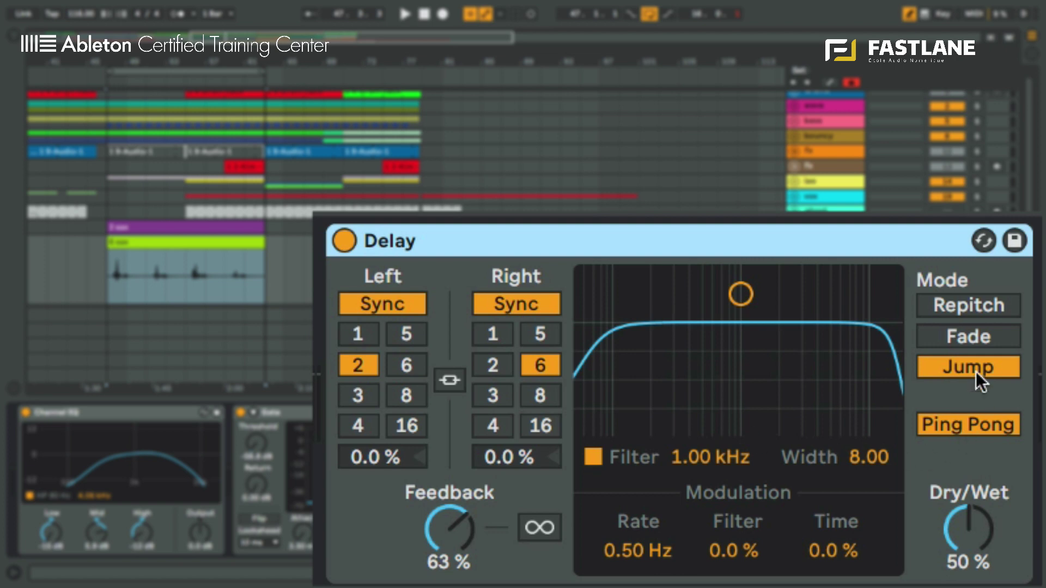
pyautogui.click(956, 304)
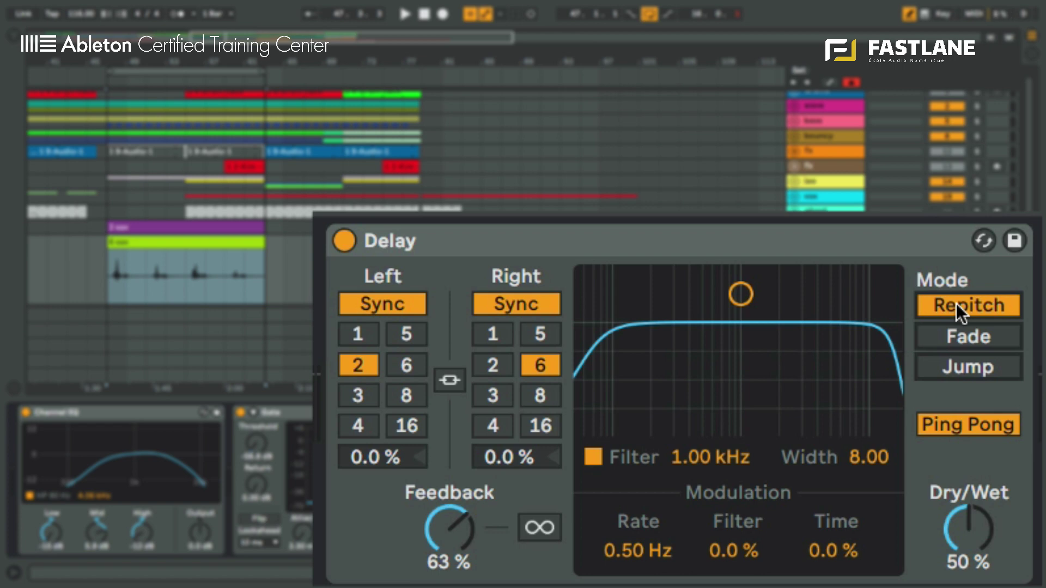
# Link the left and right channels and change their division to 3 and 1 during playback in Repitch mode
pyautogui.click(458, 376)
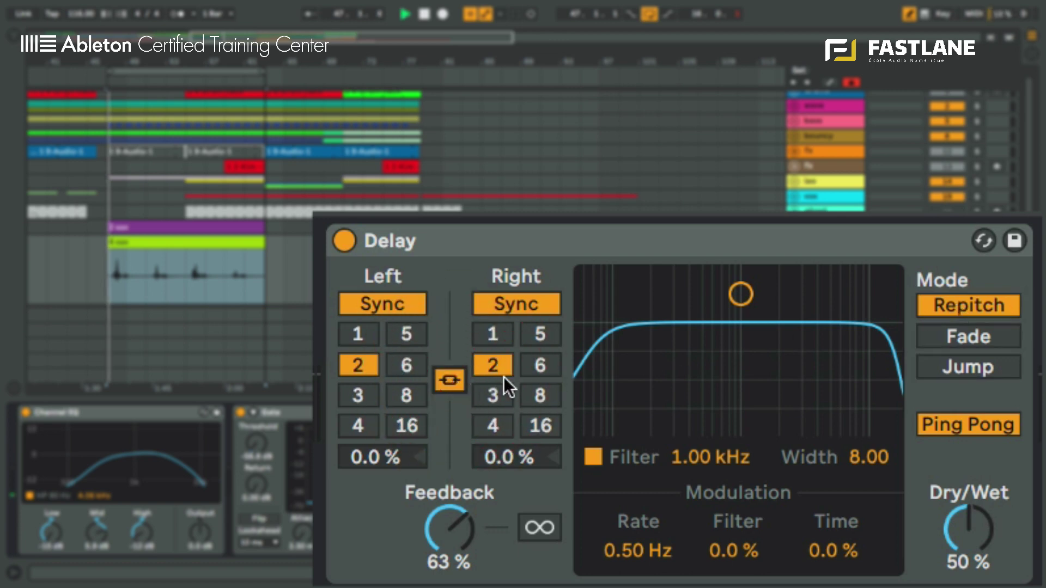
pyautogui.press('space')
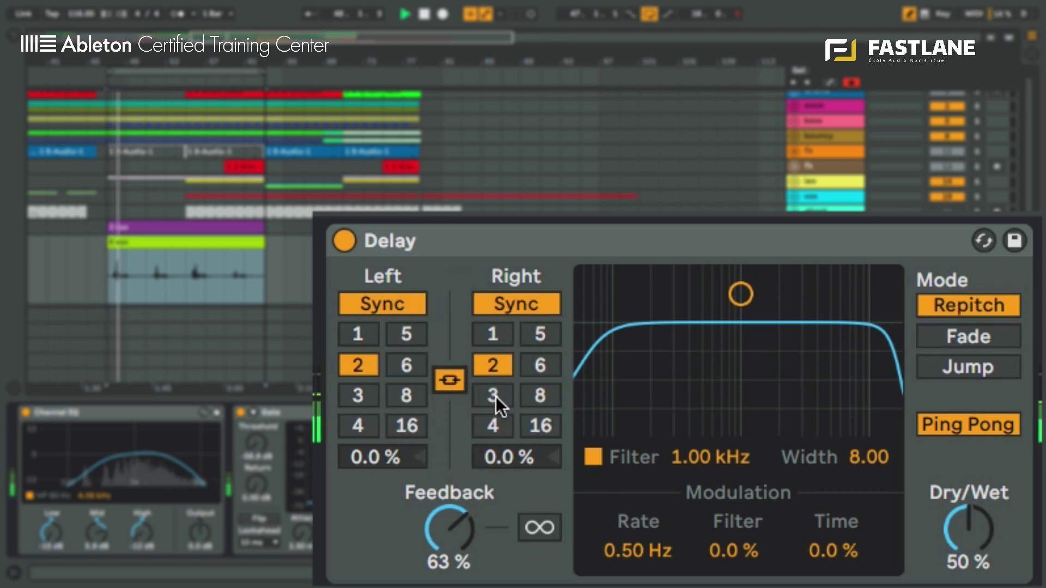
pyautogui.click(496, 396)
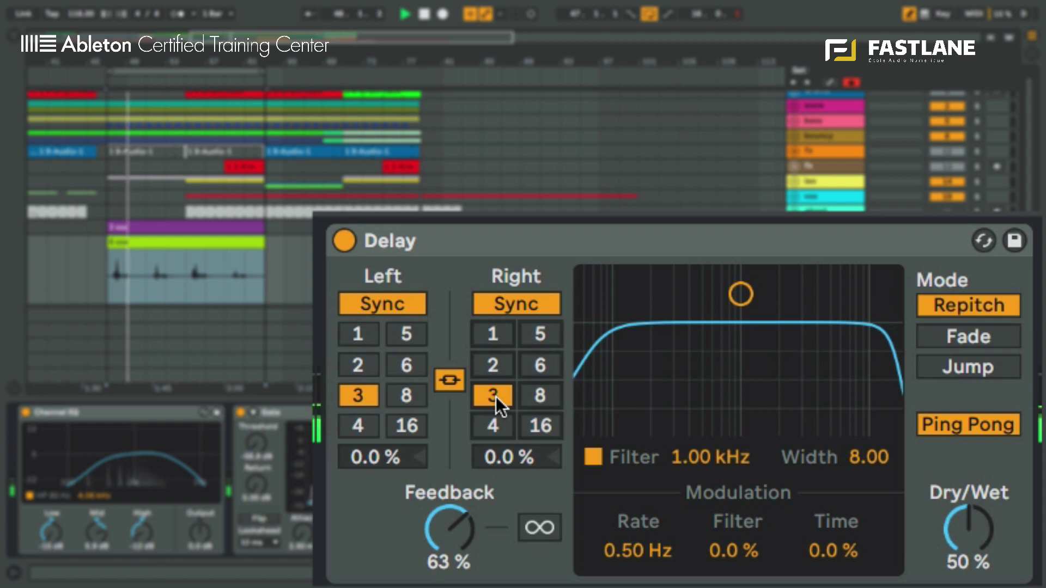
pyautogui.click(492, 338)
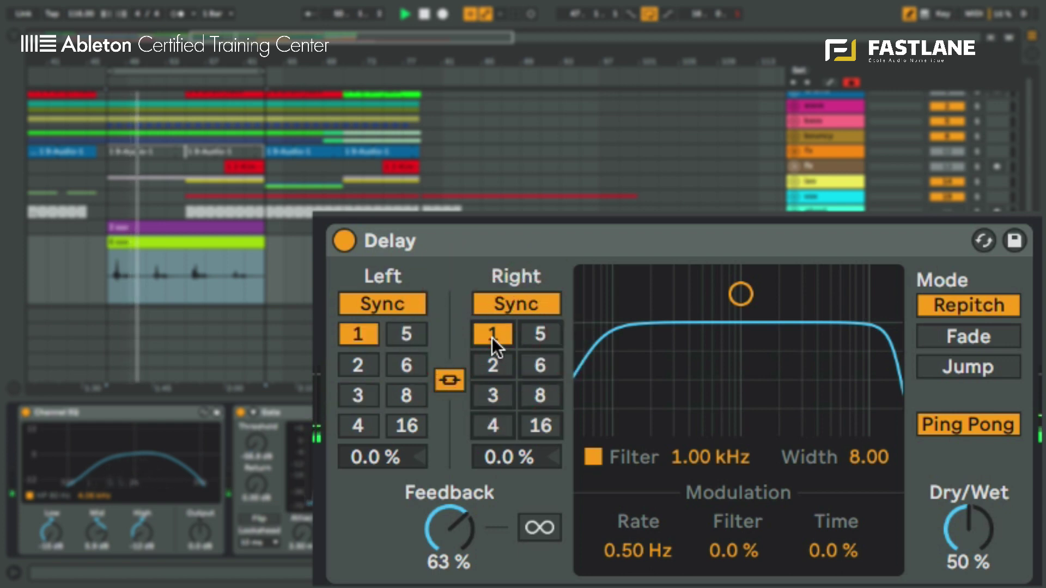
pyautogui.press('space')
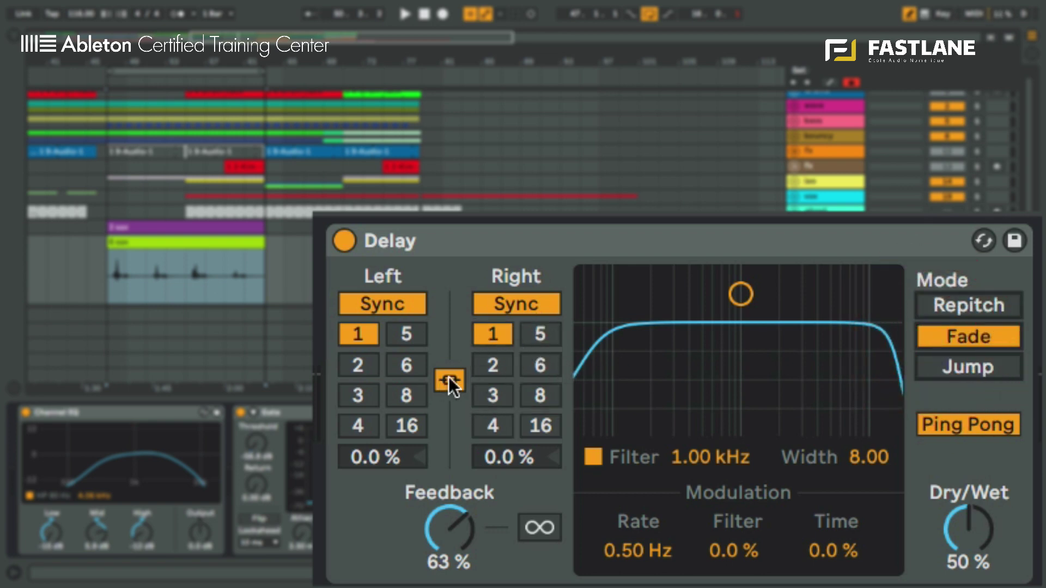
# Play the clip in Fade mode while changing the linked division to 3 and 8
pyautogui.click(479, 387)
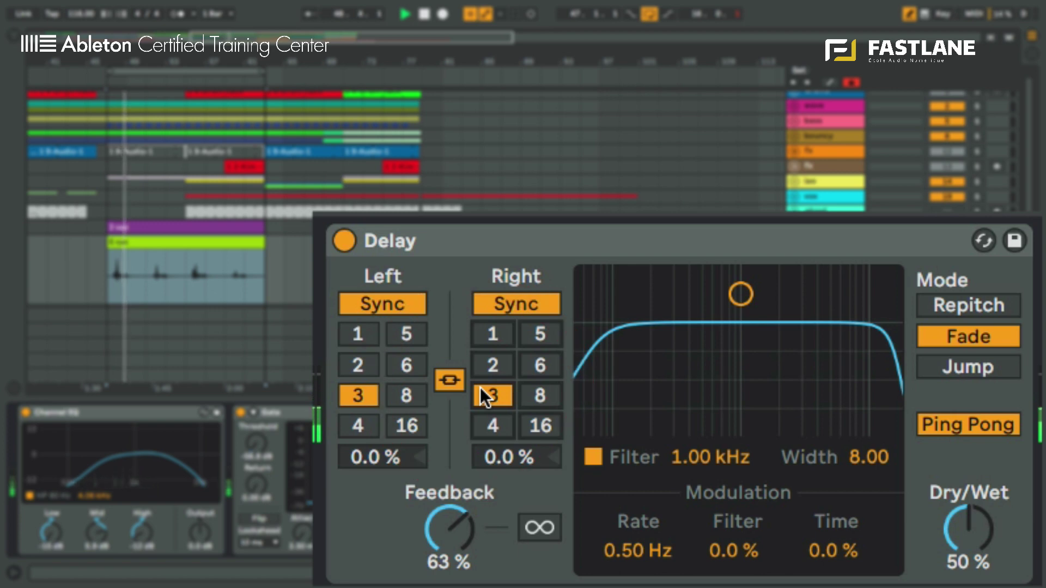
pyautogui.click(531, 384)
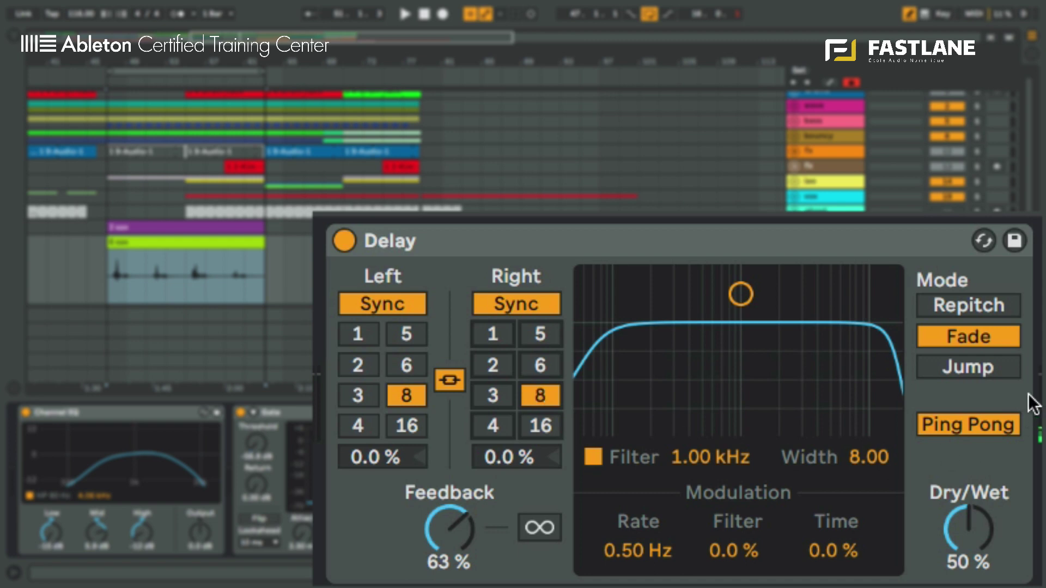
# Switch the Delay to Jump mode with Ping Pong off and raise Dry/Wet to 100%
pyautogui.click(959, 366)
pyautogui.click(958, 426)
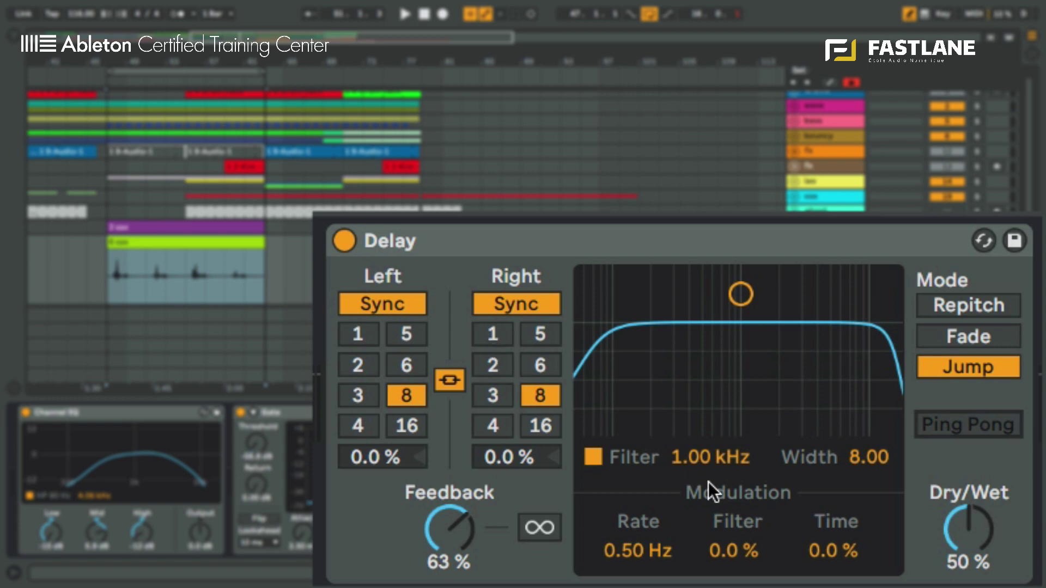
pyautogui.moveTo(973, 540); pyautogui.dragTo(972, 490)
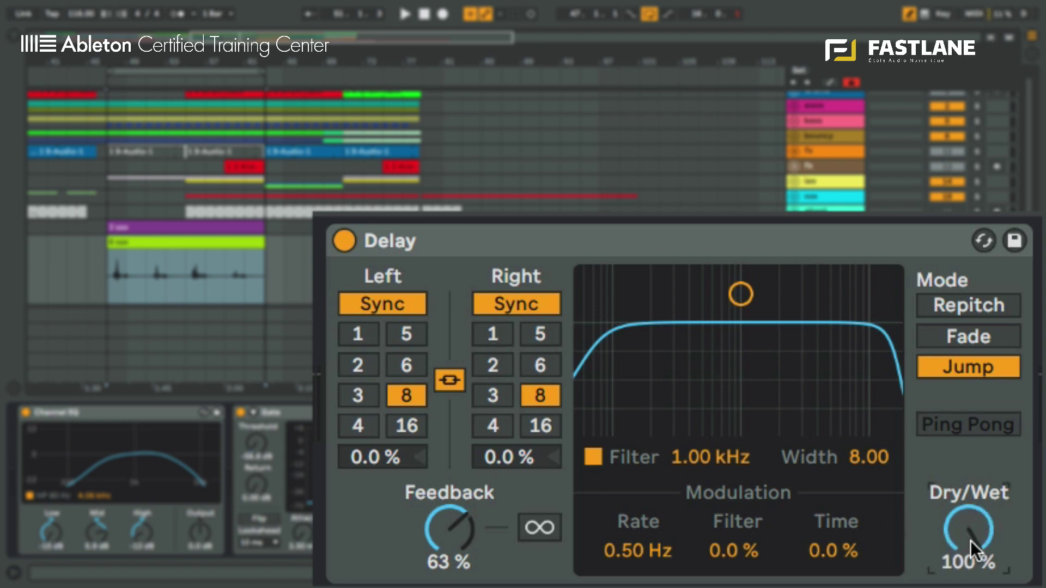
# Play the clip with the metronome on while changing the linked division to 2, 6 and finally 1
pyautogui.click(176, 14)
pyautogui.press('space')
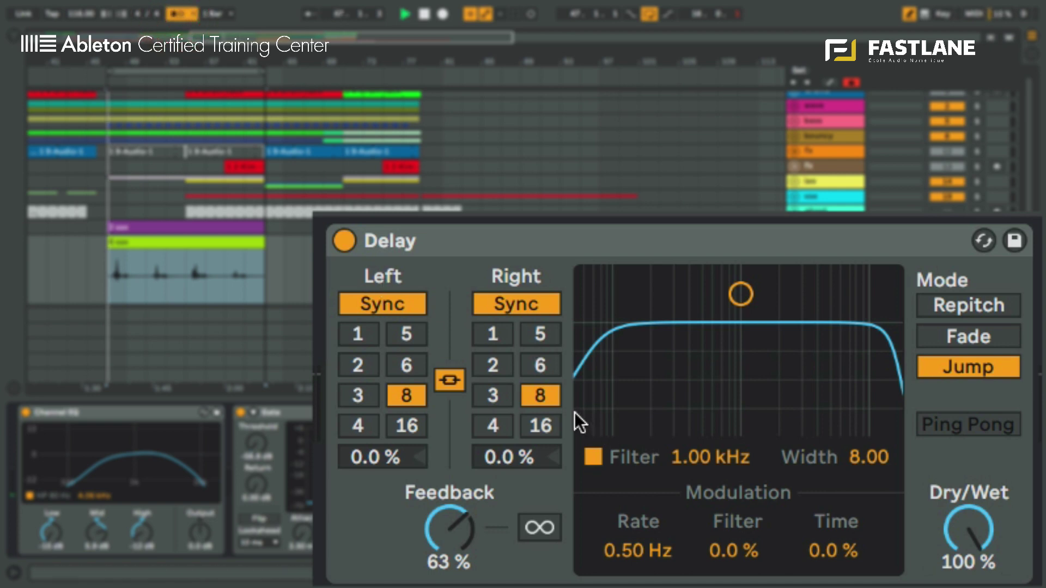
pyautogui.click(489, 373)
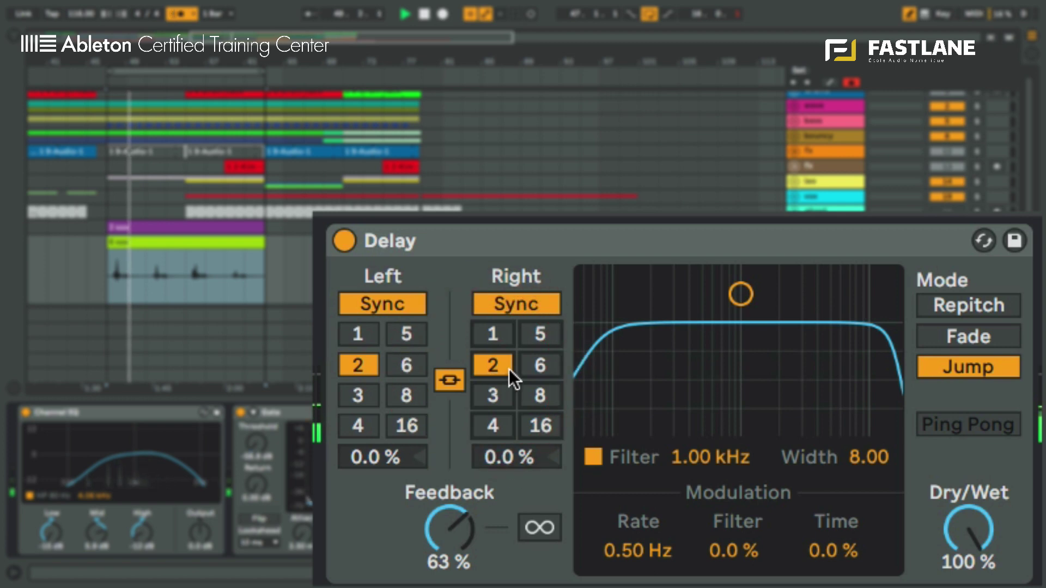
pyautogui.click(535, 364)
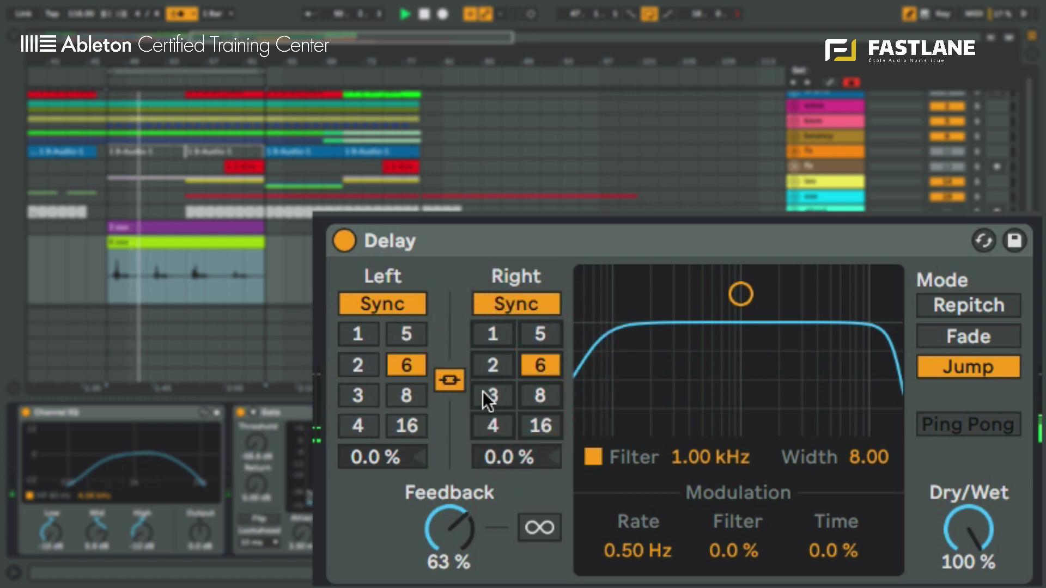
pyautogui.click(491, 333)
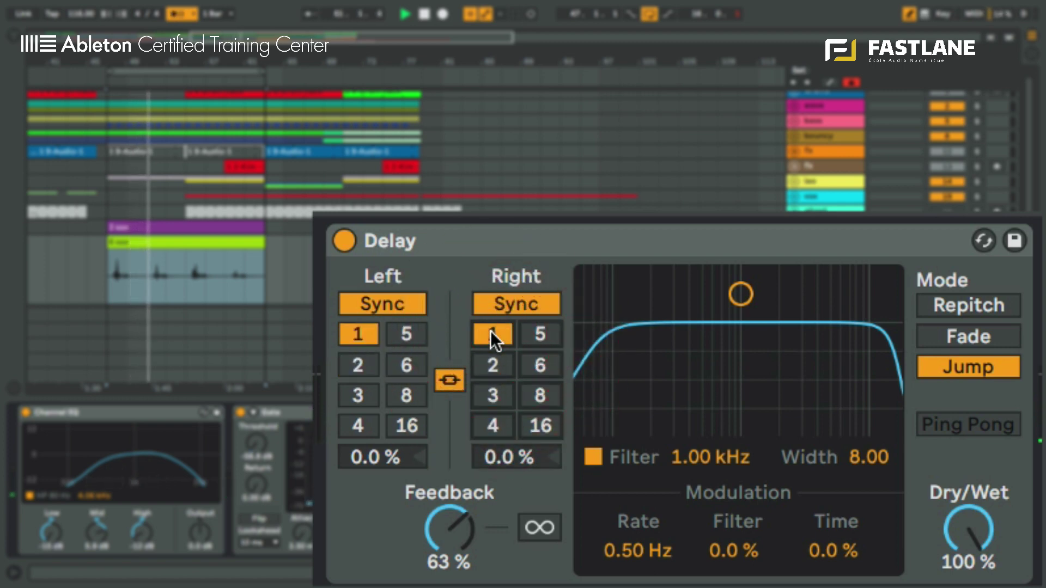
# Narrow the Delay's filter to 444 Hz with a width of 0.50, trying Dry/Wet at 33% before returning it to 100%
pyautogui.moveTo(966, 522); pyautogui.dragTo(965, 583)
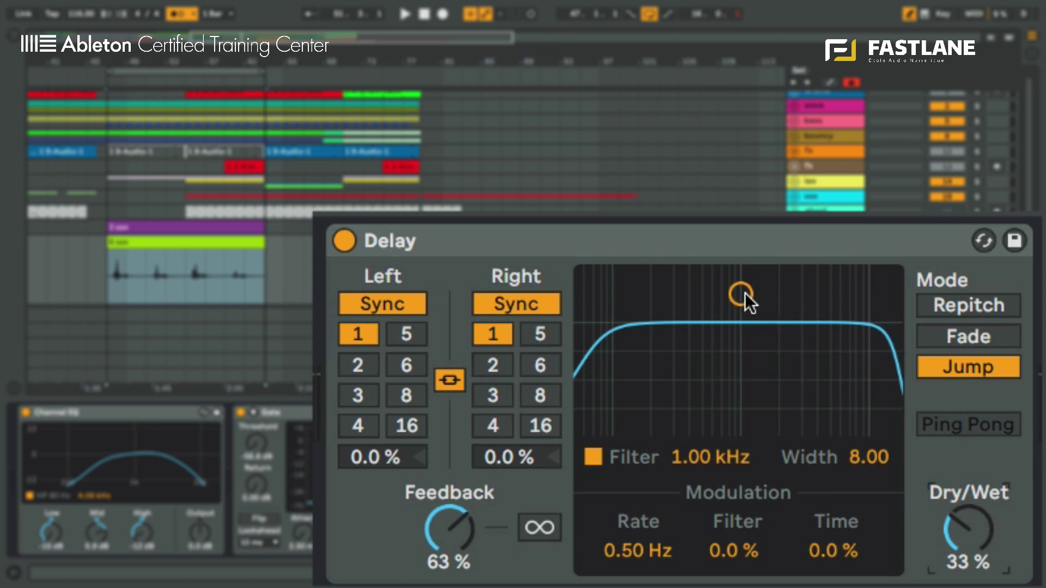
pyautogui.moveTo(744, 293); pyautogui.dragTo(699, 424)
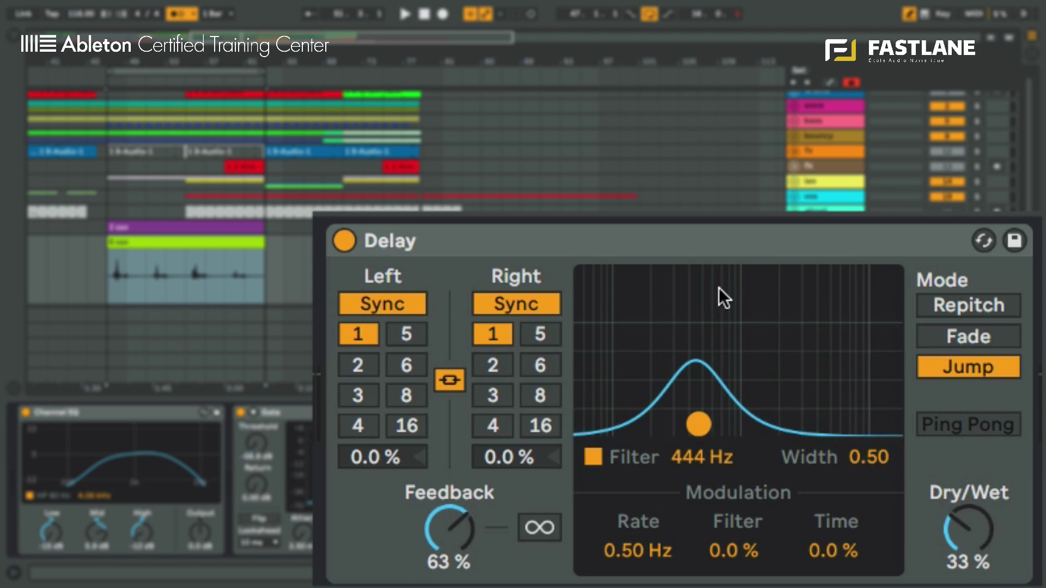
pyautogui.moveTo(969, 530); pyautogui.dragTo(969, 458)
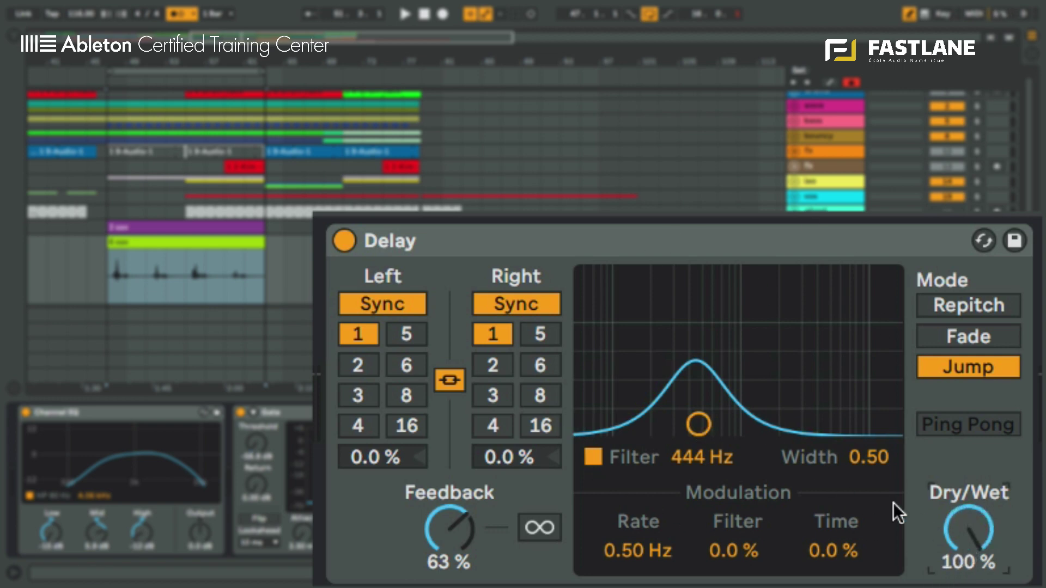
# During playback, sweep the filter up to about 4.25 kHz and back down to 176 Hz with a width of 0.61
pyautogui.press('space')
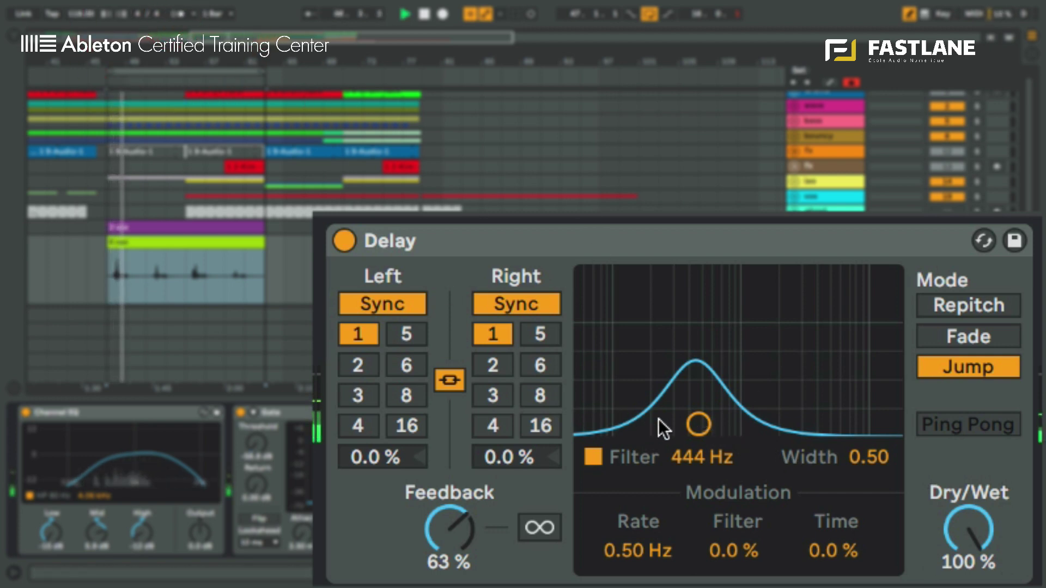
pyautogui.moveTo(699, 423); pyautogui.dragTo(812, 404)
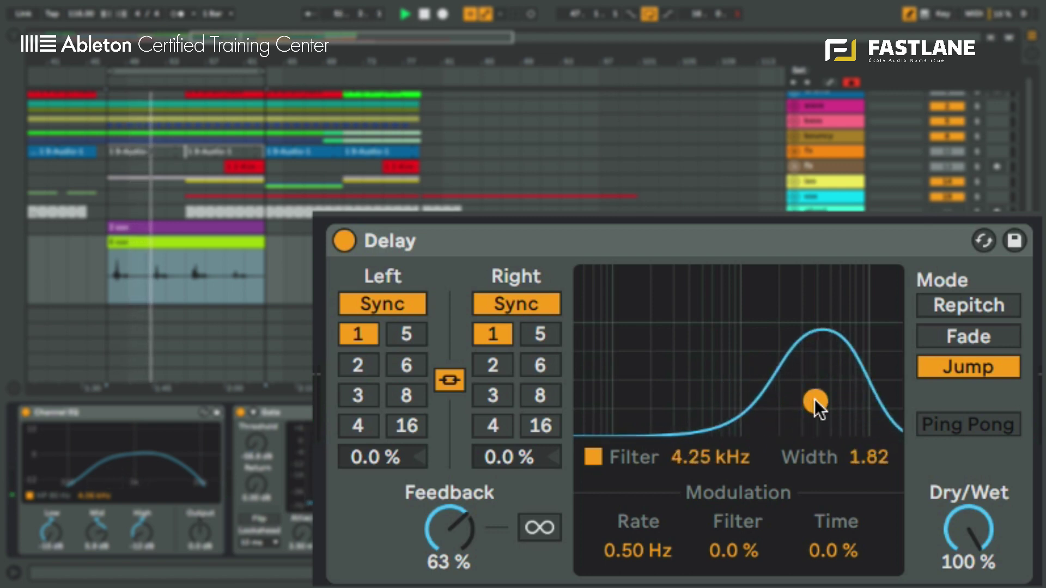
pyautogui.moveTo(815, 399); pyautogui.dragTo(651, 422)
pyautogui.press('space')
# Set the filter modulation to 88% and compare modulation rates of 0.10 Hz and 1.00 Hz during playback
pyautogui.moveTo(733, 557)
pyautogui.mouseDown()
pyautogui.moveTo(734, 497)
pyautogui.moveTo(733, 568)
pyautogui.moveTo(733, 536)
pyautogui.mouseUp()
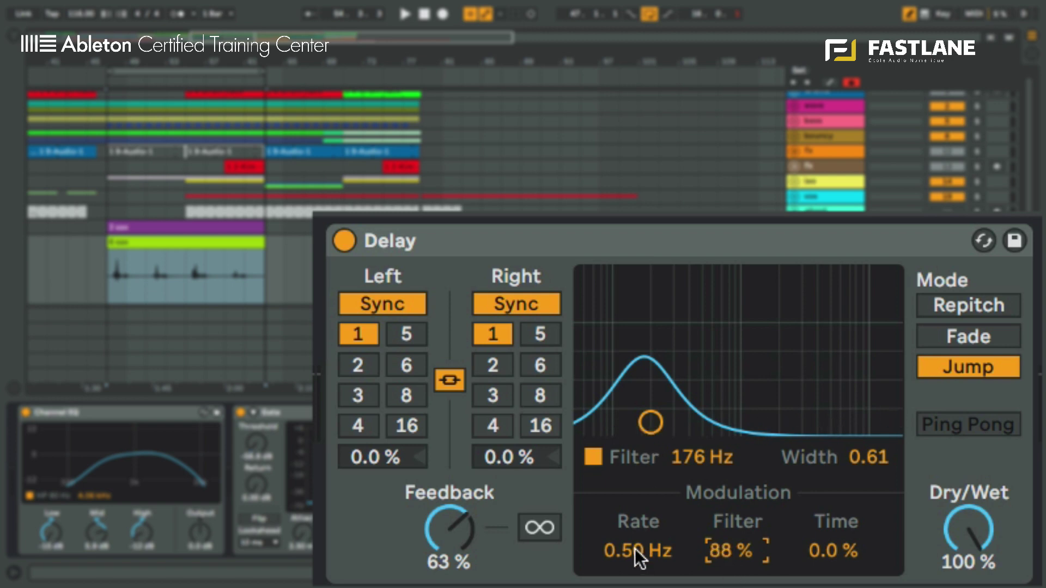
pyautogui.moveTo(639, 558)
pyautogui.mouseDown()
pyautogui.moveTo(639, 545)
pyautogui.moveTo(639, 582)
pyautogui.moveTo(636, 550)
pyautogui.mouseUp()
pyautogui.press('space')
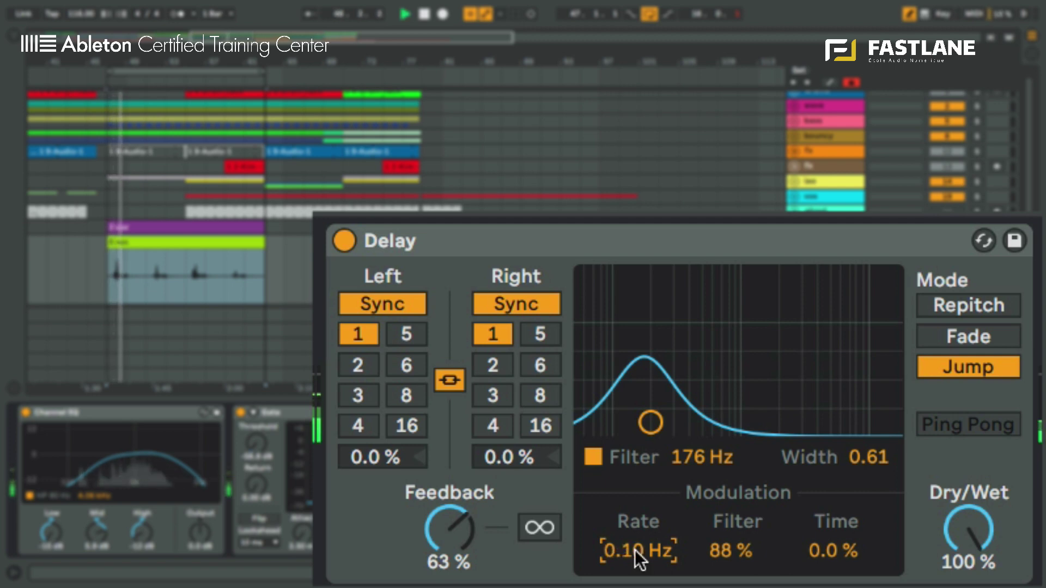
pyautogui.moveTo(635, 551); pyautogui.dragTo(635, 532)
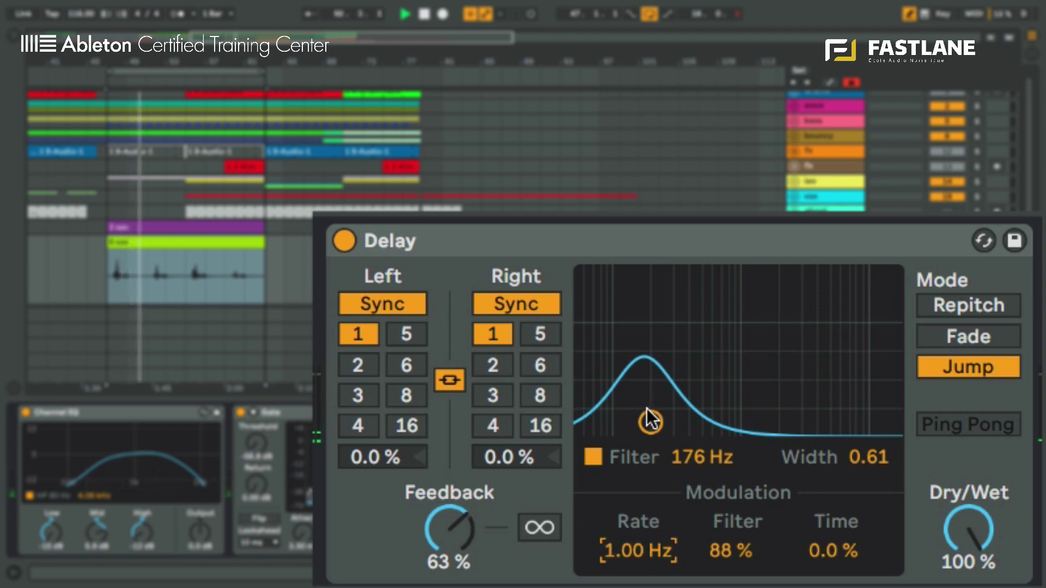
# Raise the filter to 330 Hz and on to 383 Hz at width 0.50, lowering the modulation rate to 0.77 Hz and finally 0.63 Hz
pyautogui.moveTo(648, 420); pyautogui.dragTo(683, 424)
pyautogui.moveTo(649, 547); pyautogui.dragTo(644, 544)
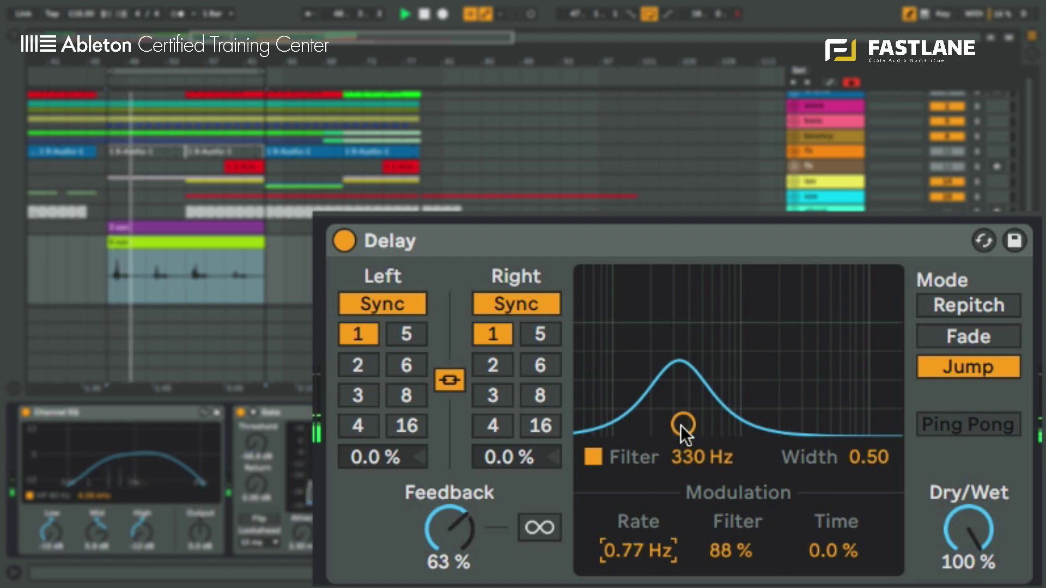
pyautogui.moveTo(681, 425)
pyautogui.mouseDown()
pyautogui.moveTo(792, 418)
pyautogui.moveTo(691, 424)
pyautogui.mouseUp()
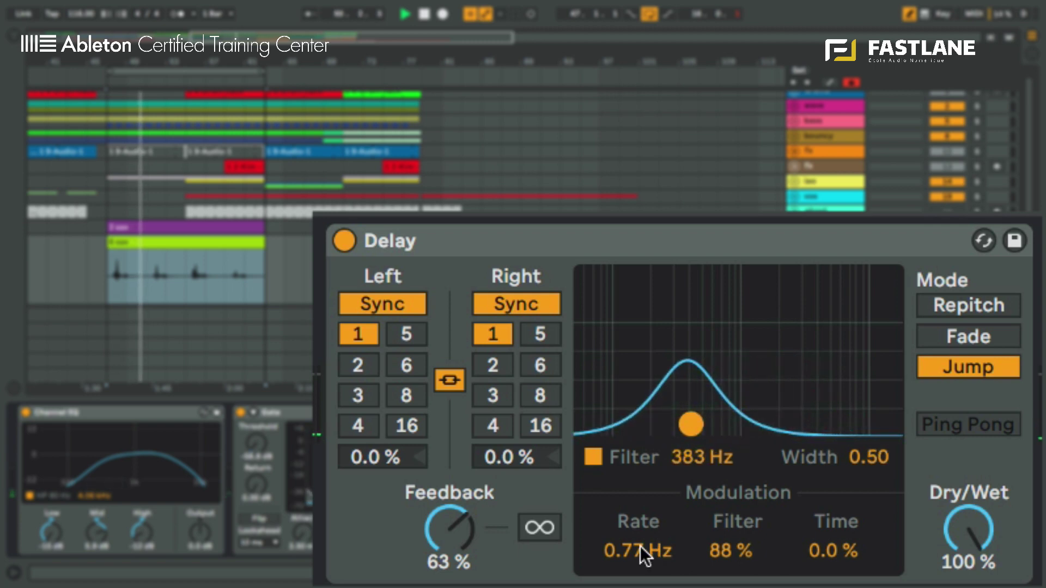
pyautogui.moveTo(639, 546); pyautogui.dragTo(639, 551)
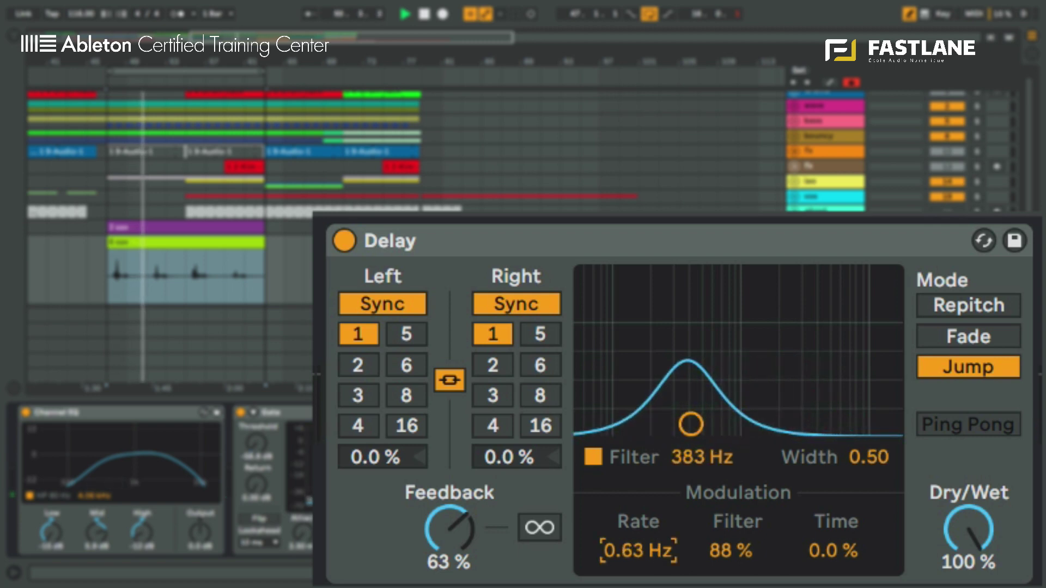
# Reset the Delay's filter modulation to 0.0%, switch the transition mode to Repitch and raise the time modulation to 72%
pyautogui.click(722, 545)
pyautogui.press('Delete')
pyautogui.moveTo(864, 554); pyautogui.dragTo(864, 531)
pyautogui.click(983, 299)
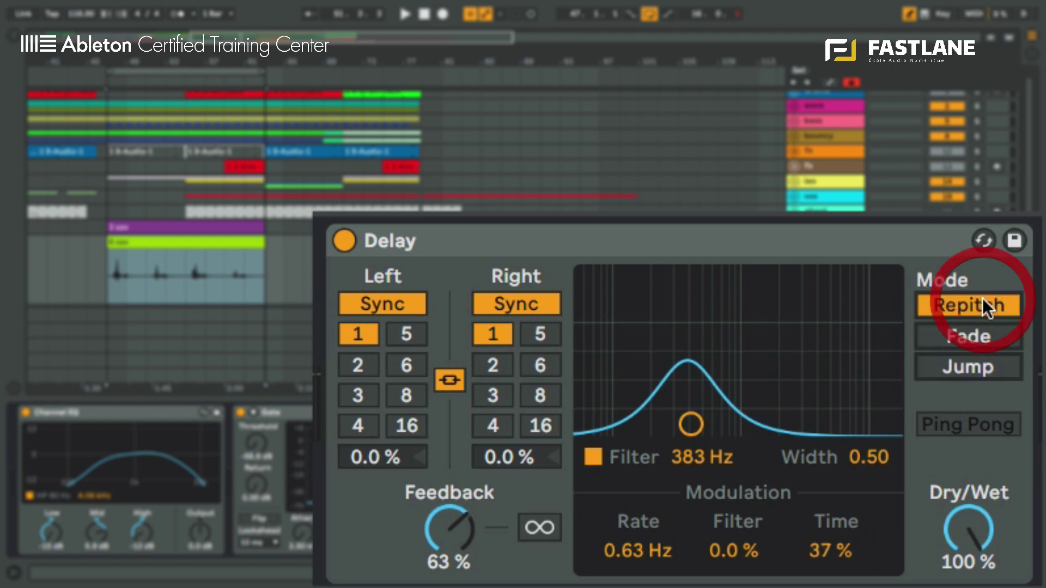
pyautogui.moveTo(829, 544); pyautogui.dragTo(828, 550)
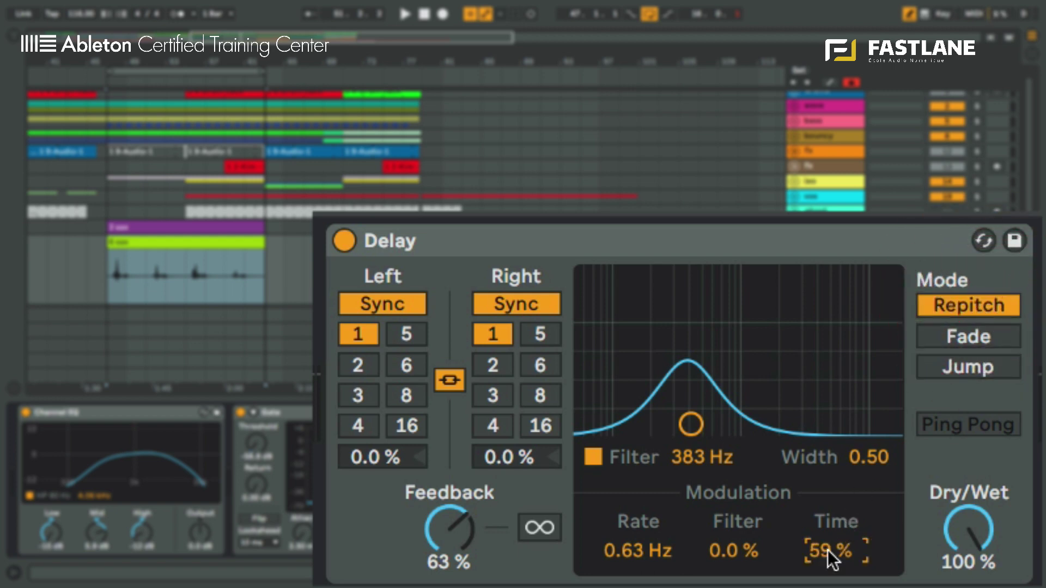
# During playback, set Dry/Wet to 60%, change the right channel's synced delay time to 3 and raise the filter frequency
pyautogui.press('space')
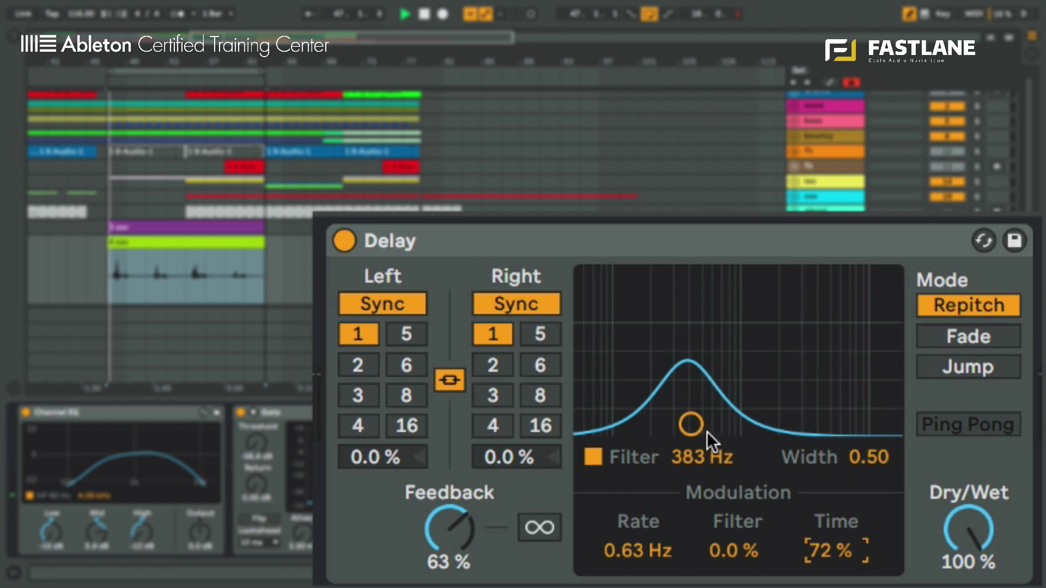
pyautogui.moveTo(956, 511)
pyautogui.mouseDown()
pyautogui.moveTo(955, 545)
pyautogui.moveTo(962, 520)
pyautogui.mouseUp()
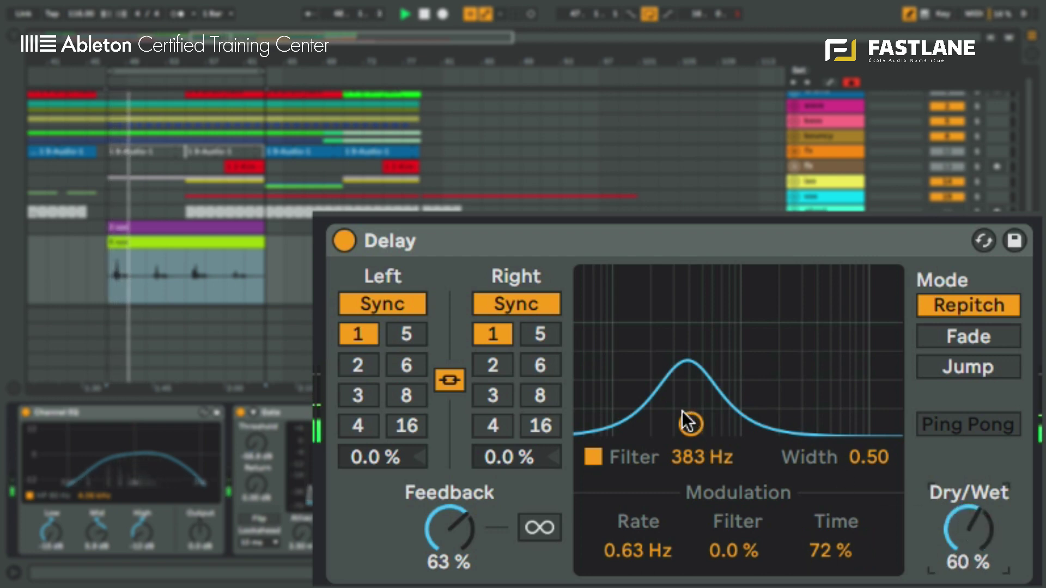
pyautogui.click(493, 394)
pyautogui.moveTo(681, 415); pyautogui.dragTo(740, 390)
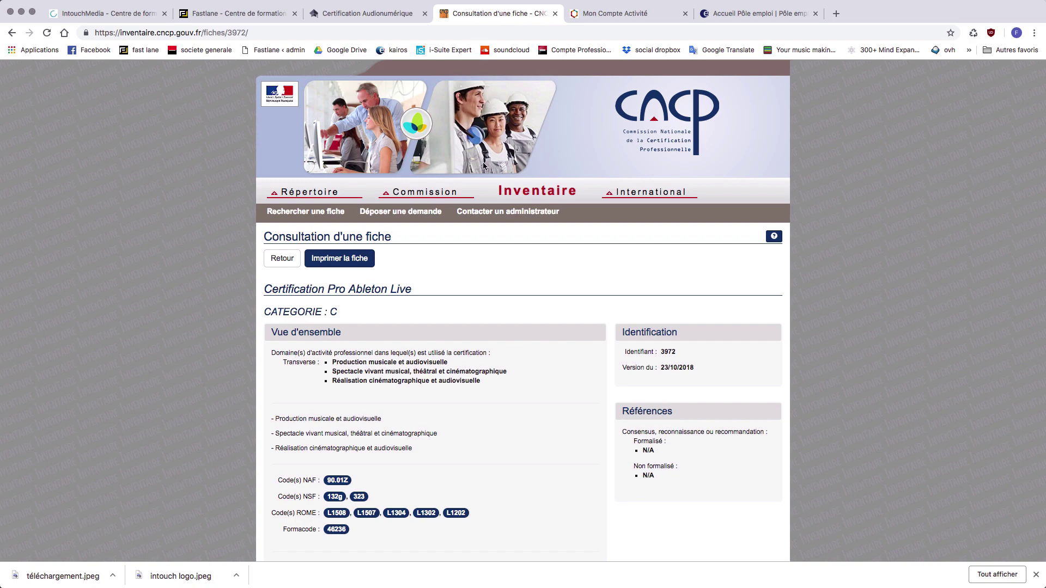
# In the browser, review the Certification Pro Ableton Live record, the IntouchMedia and Fastlane home pages and the Certification Audionumérique page
pyautogui.scroll(-6, 471, 189)
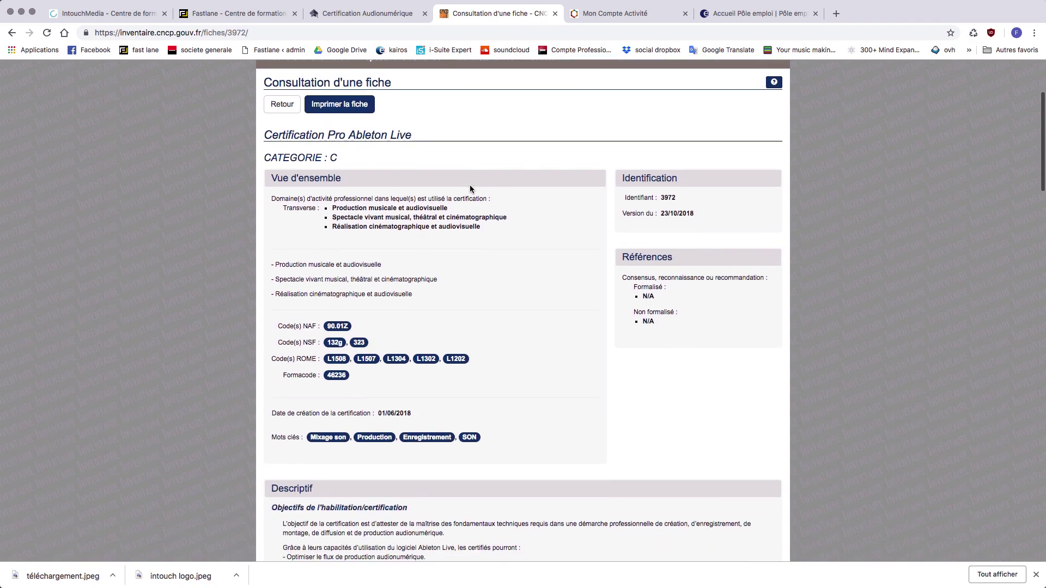
pyautogui.click(104, 14)
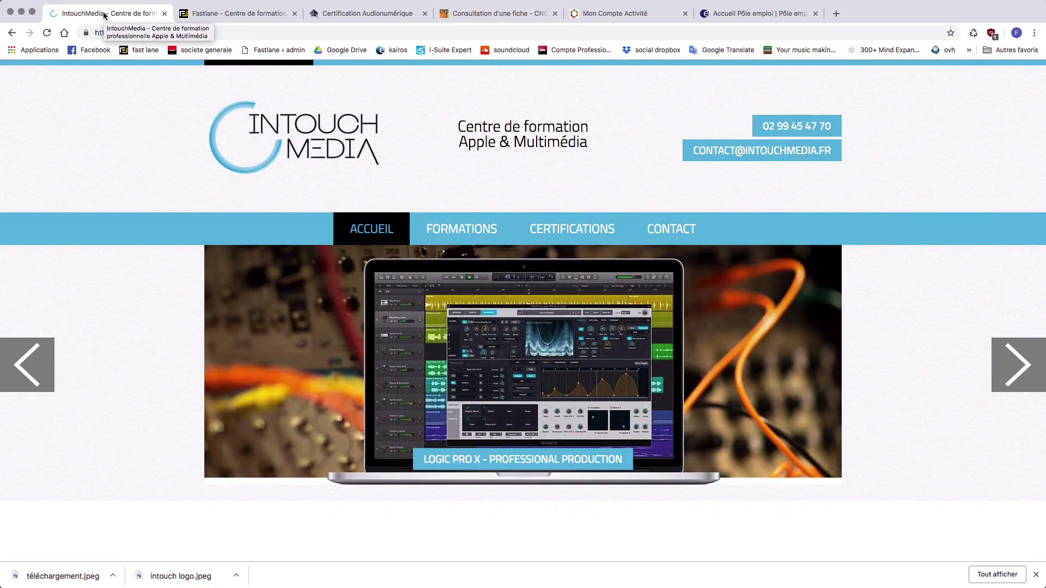
pyautogui.click(216, 15)
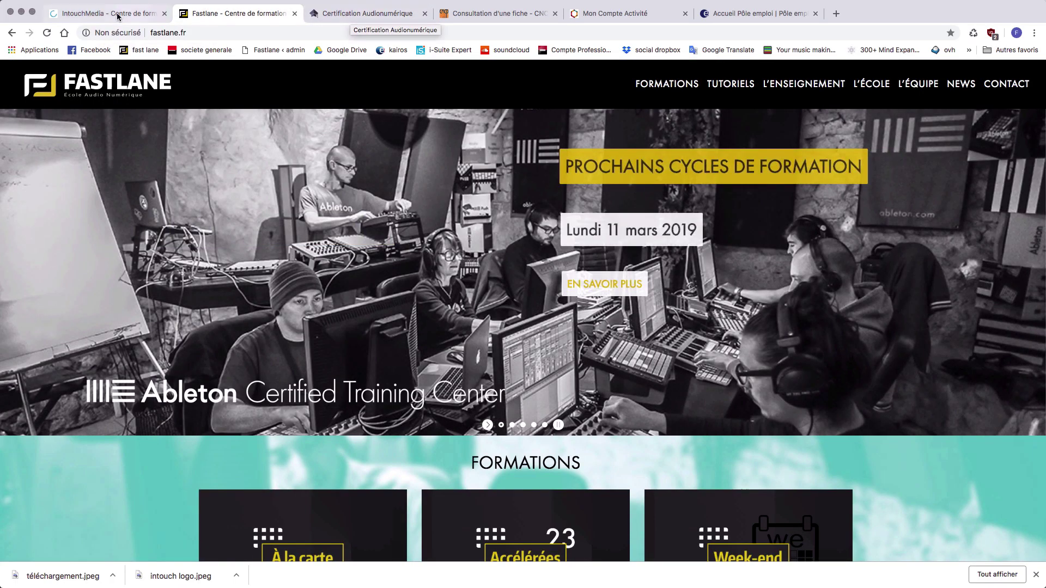
pyautogui.click(368, 14)
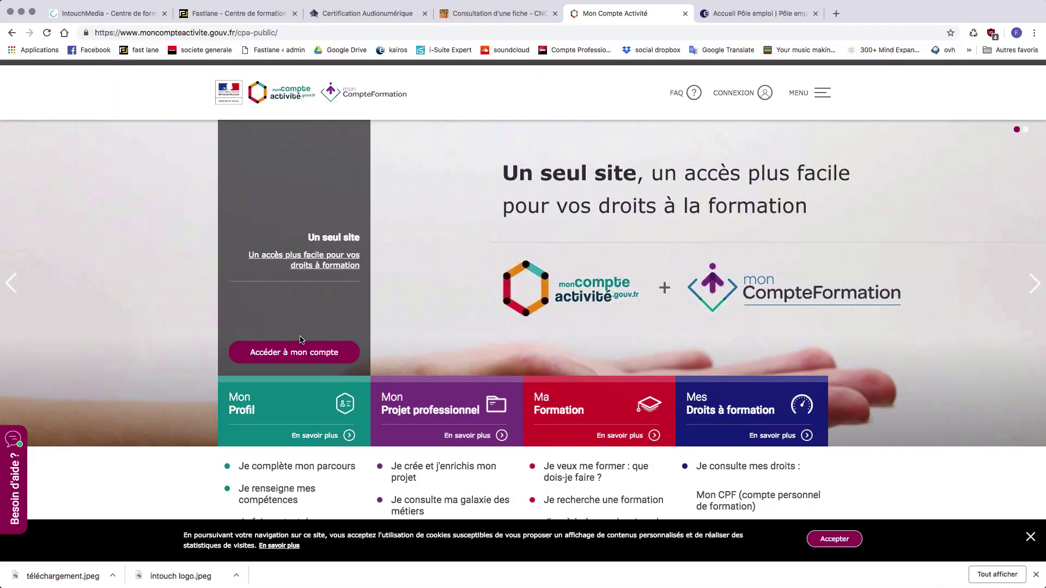
# On Mon Compte Activité, view the account access page, return to the home page and open the training search from Ma Formation
pyautogui.click(296, 353)
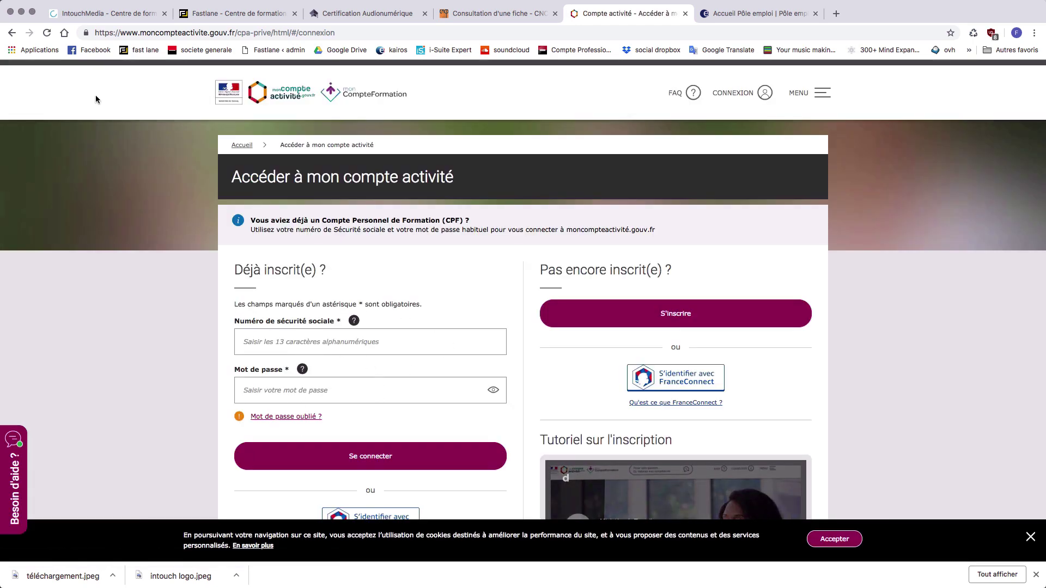
pyautogui.click(12, 32)
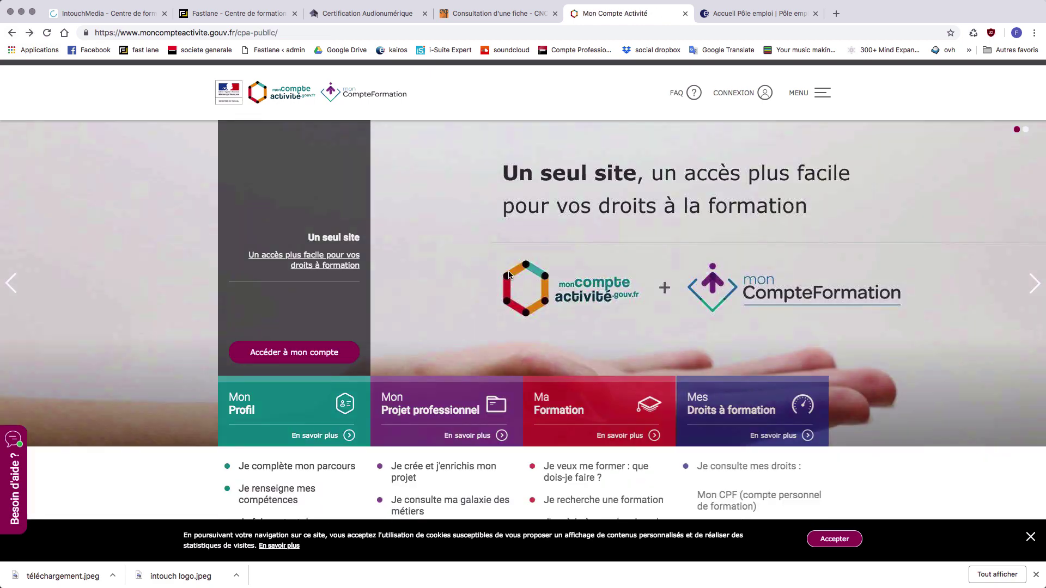
pyautogui.click(574, 409)
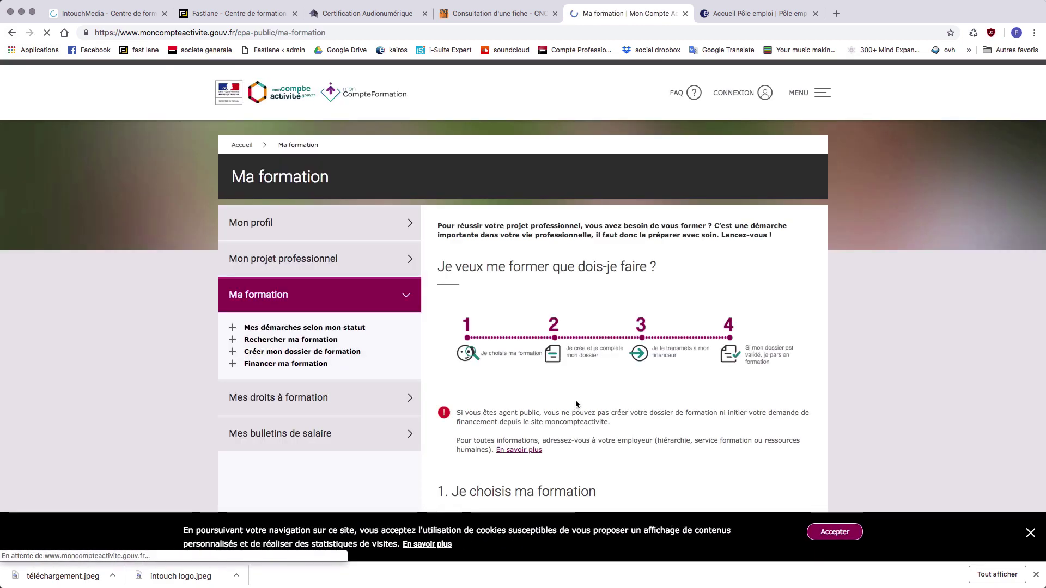
pyautogui.scroll(-5, 569, 391)
pyautogui.scroll(-2, 570, 393)
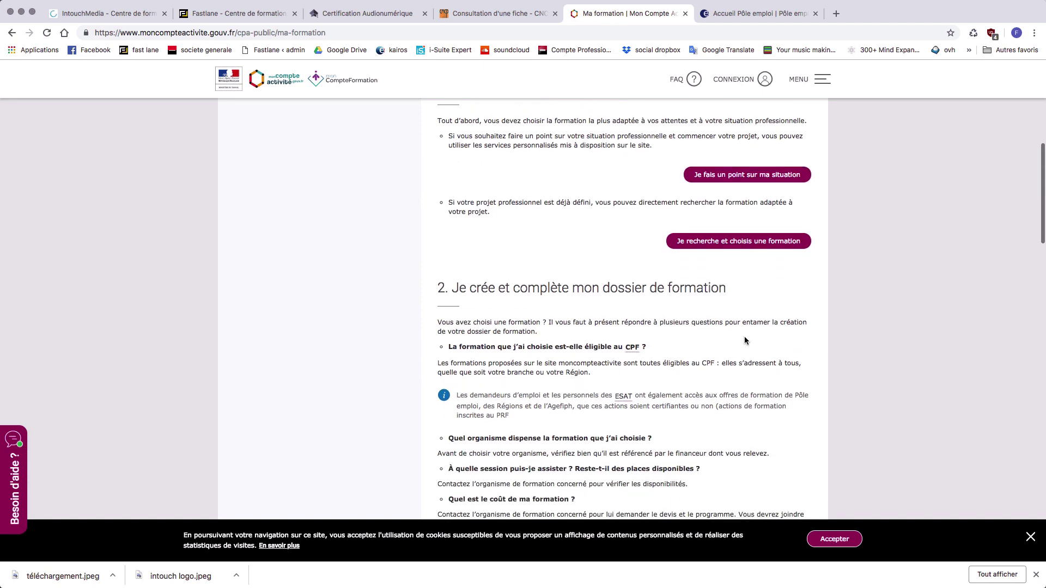
pyautogui.click(745, 245)
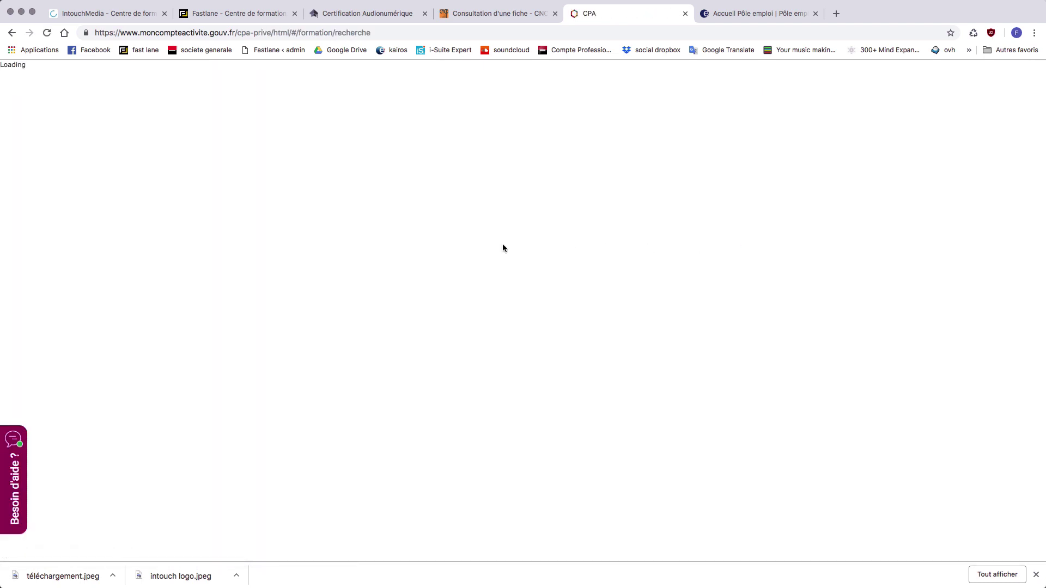
# Search trainings for "certification pro ableton" in 34000 - Montpellier and expand the Certification Pro Ableton Live result
pyautogui.write('certification pro ableton')
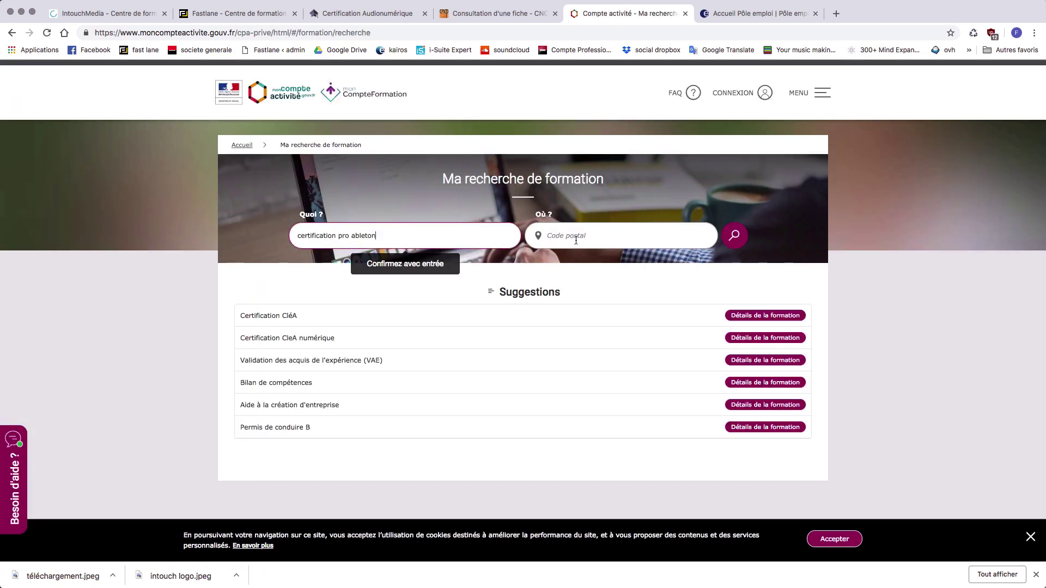
pyautogui.press('Return')
pyautogui.click(591, 234)
pyautogui.write('34000')
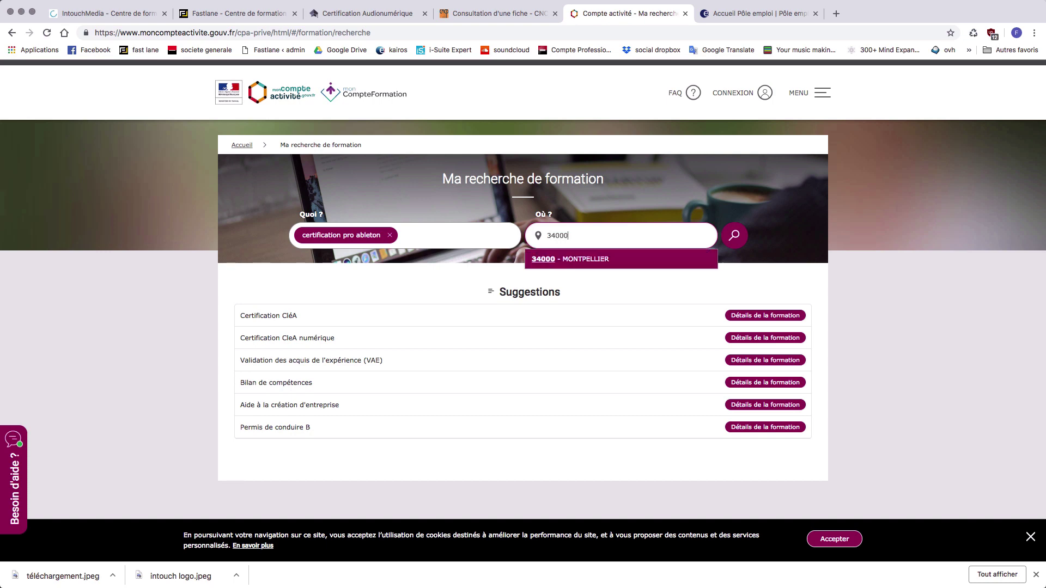
pyautogui.click(592, 263)
pyautogui.click(731, 239)
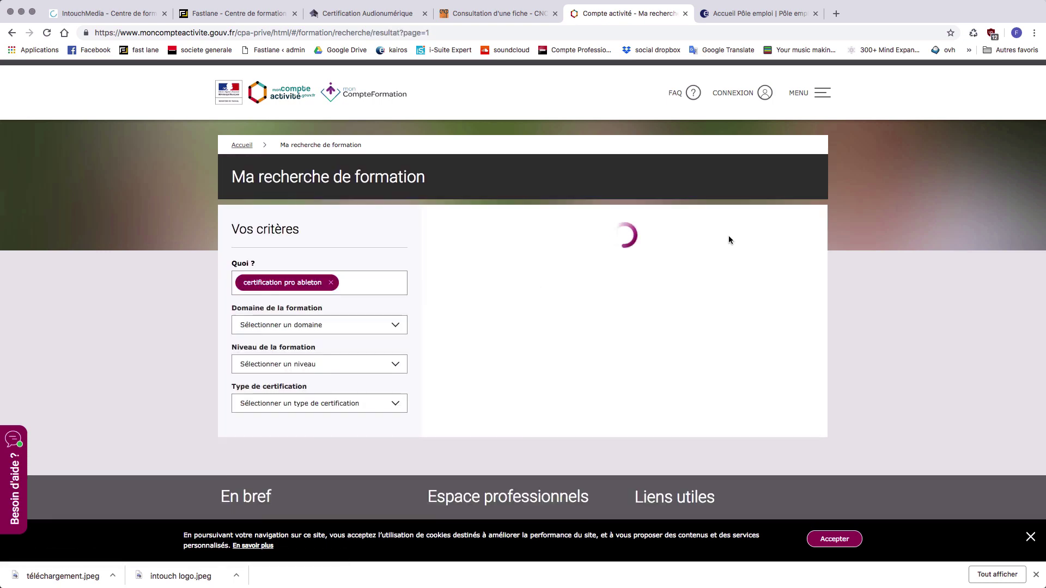
pyautogui.click(502, 268)
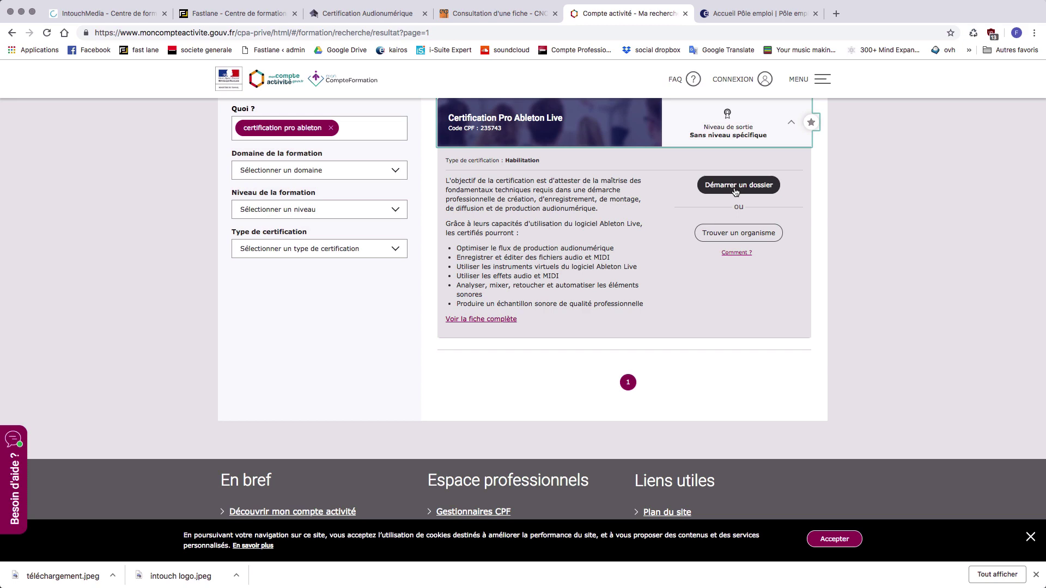
# Switch to the Pôle emploi home page
pyautogui.hotkey('ctrl', 'Tab')
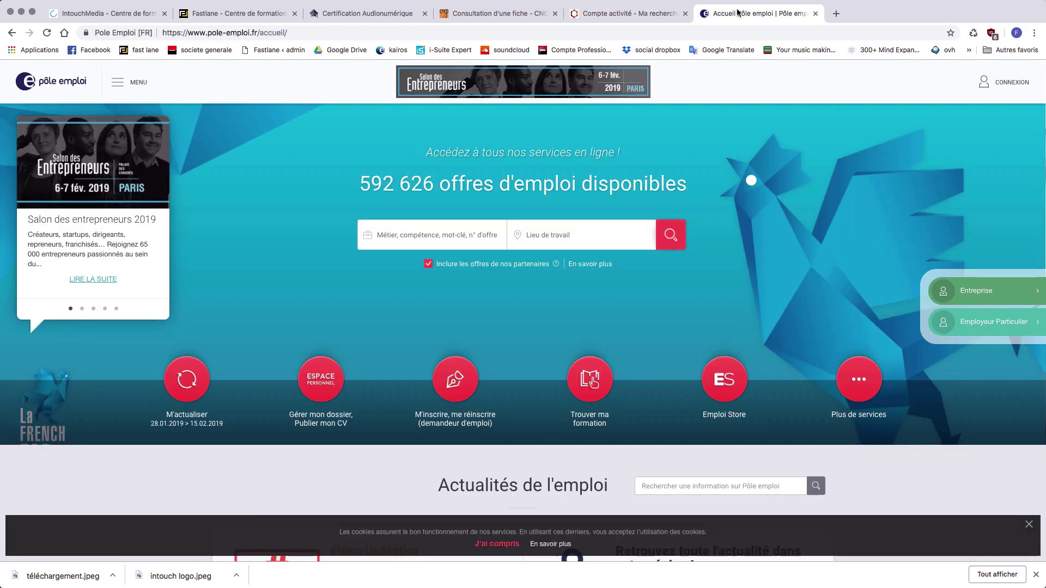